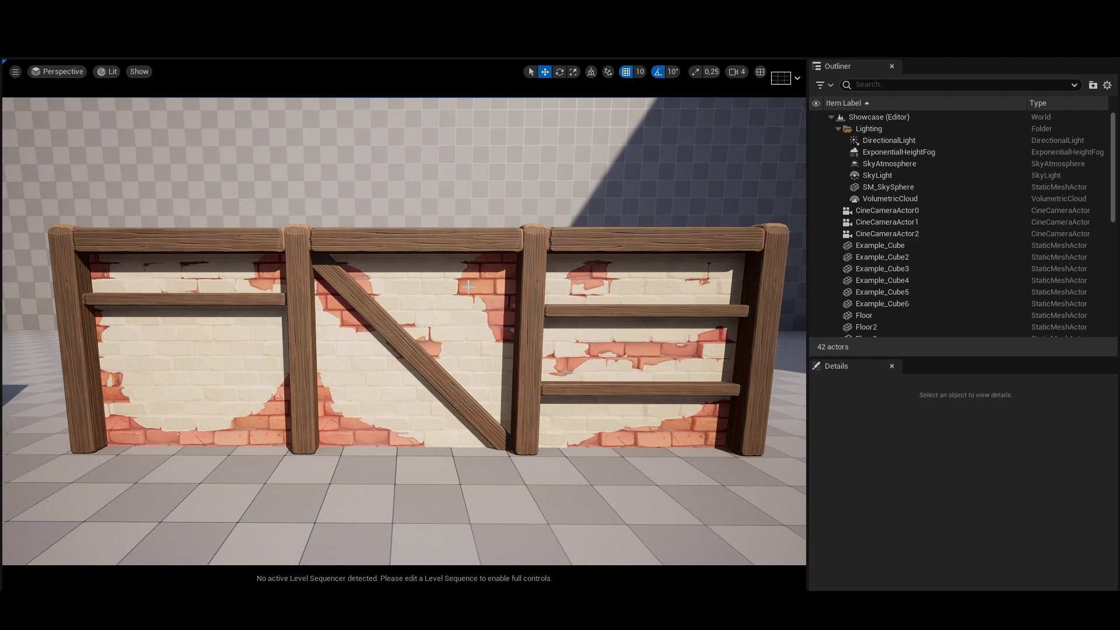
- Open the Example_Vertex_Paint_MI material instance assigned to the Example_Cube wall
key(w)
right_drag(463, 296, 429, 277)
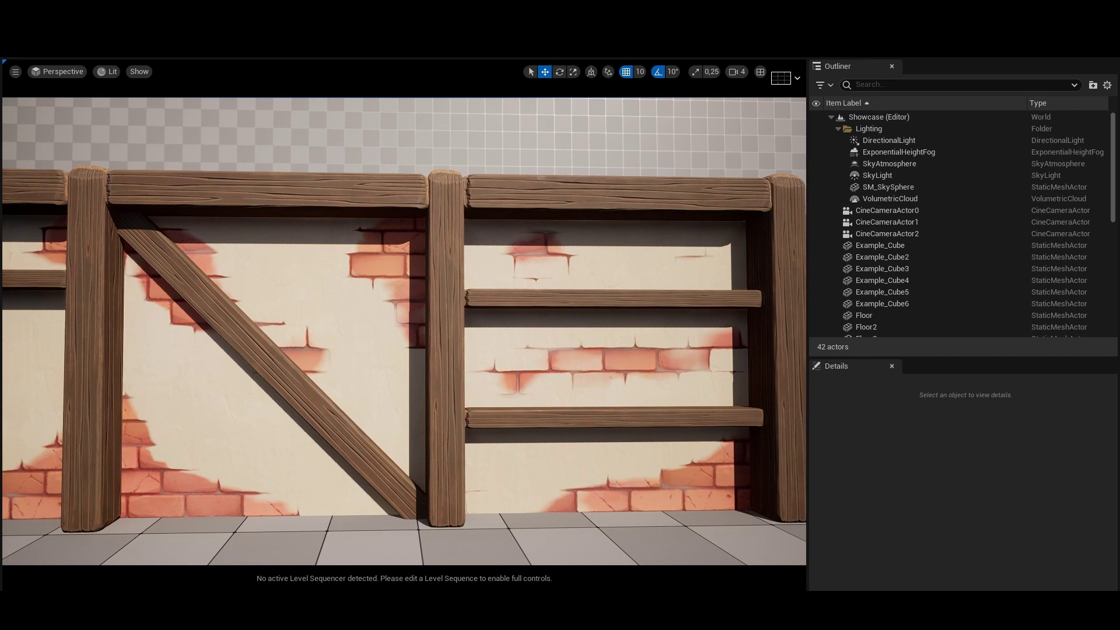
right_drag(429, 277, 455, 298)
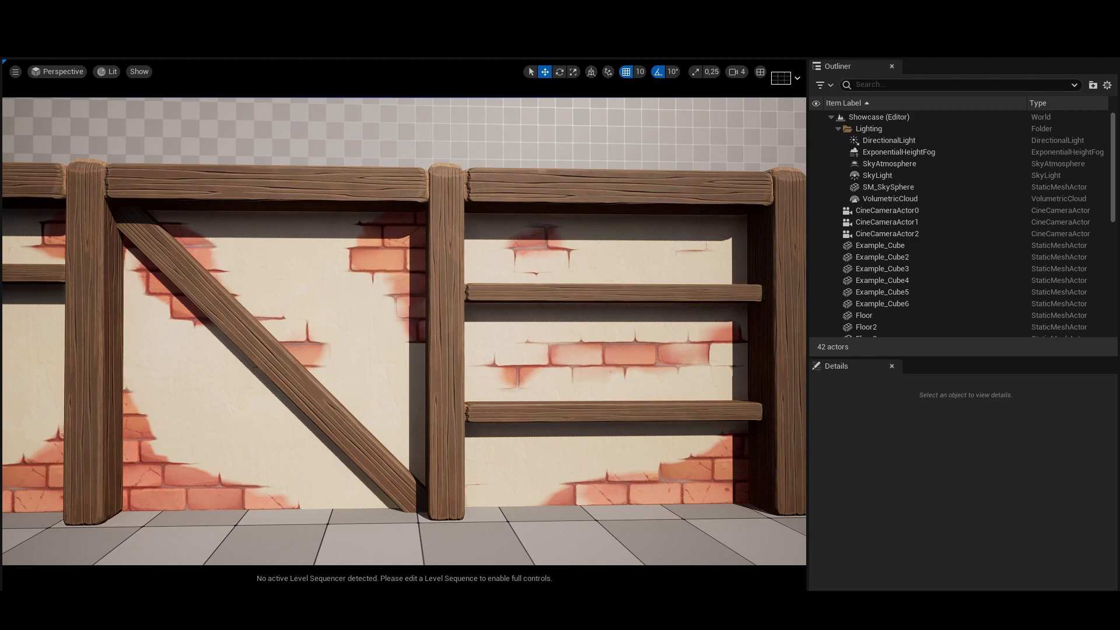
right_drag(455, 299, 450, 301)
key(d)
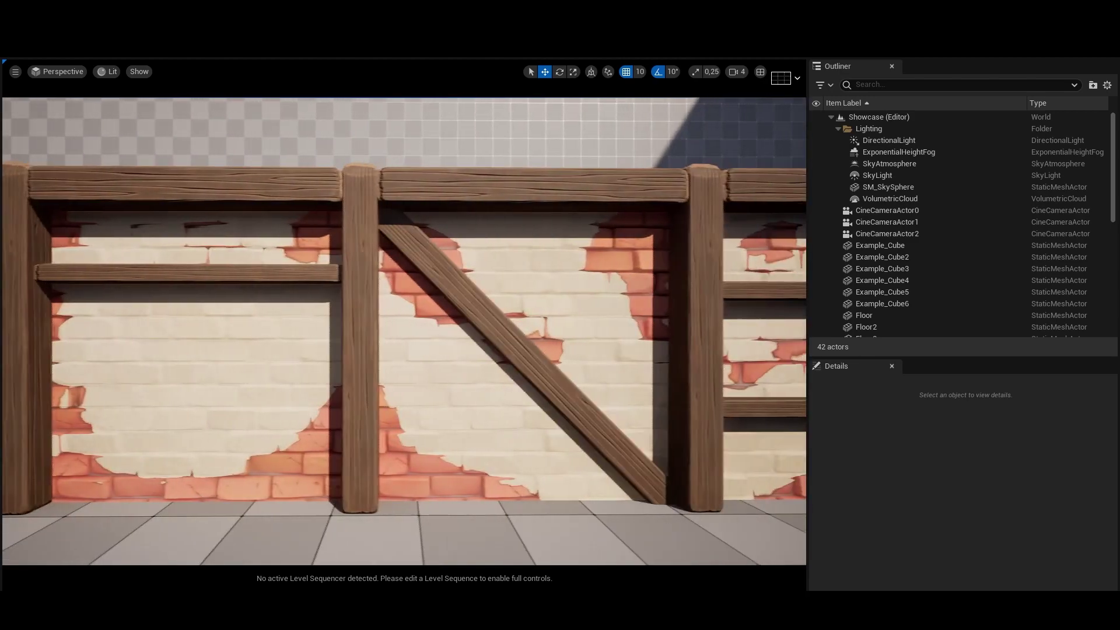
key(d)
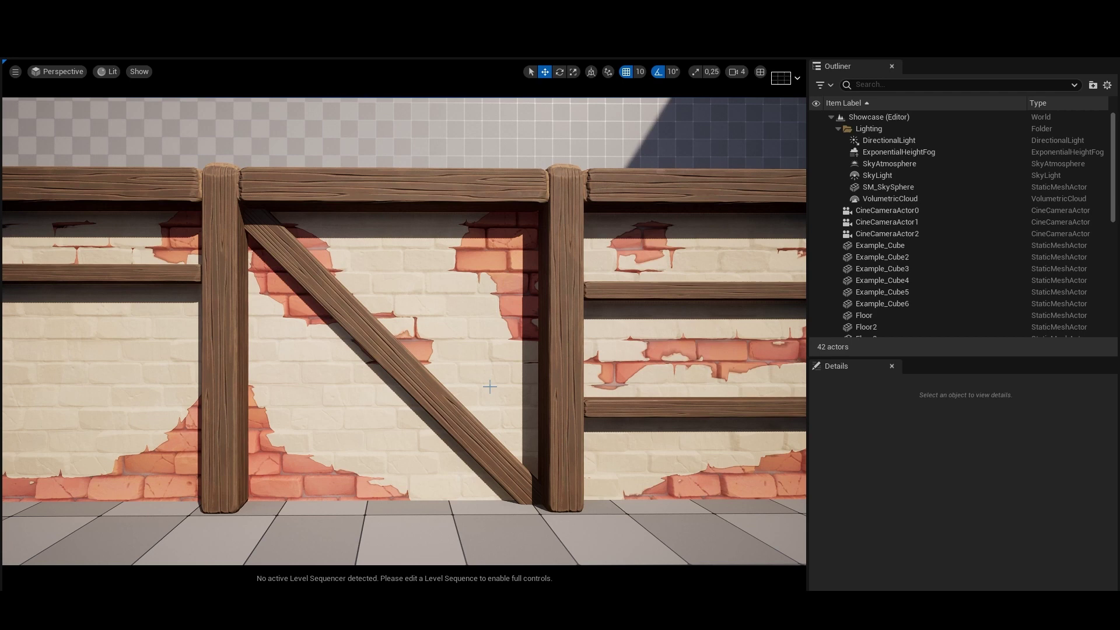
click(555, 400)
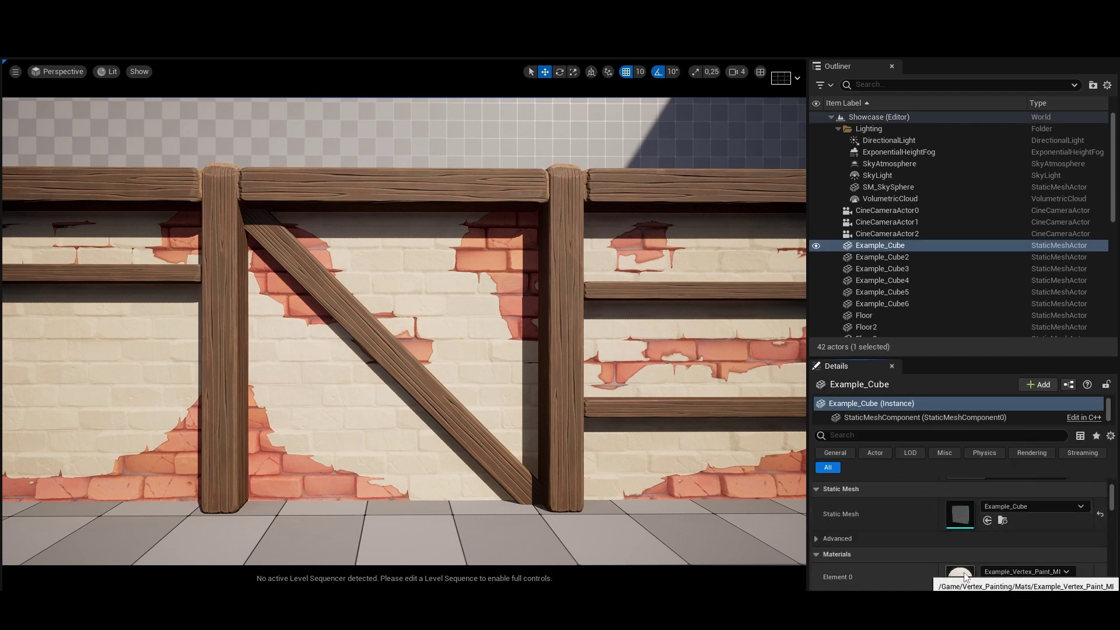
double_click(960, 575)
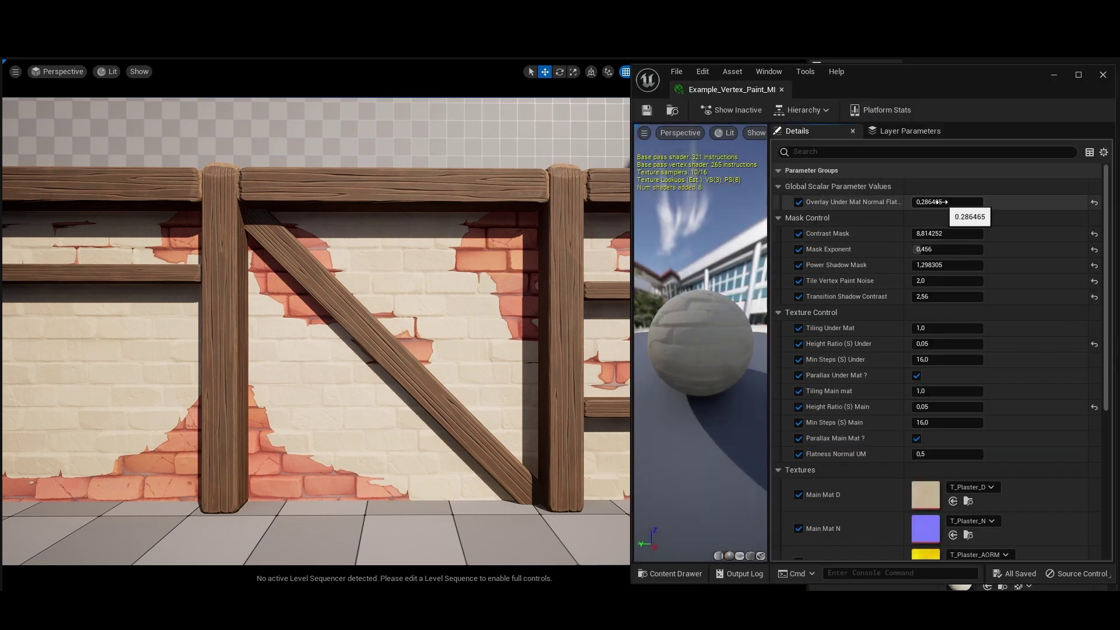
- Try values of 1 and 0 for the Overlay Under Mat Normal Flat parameter and compare the plaster up close
drag(939, 202, 1084, 202)
click(941, 202)
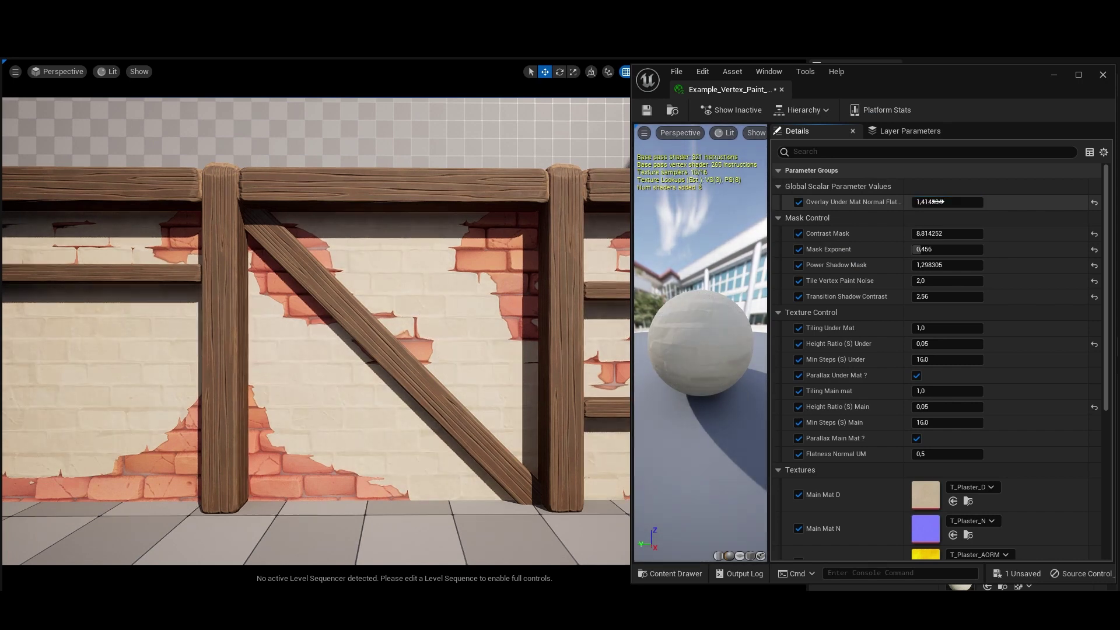
text(1)
key(Return)
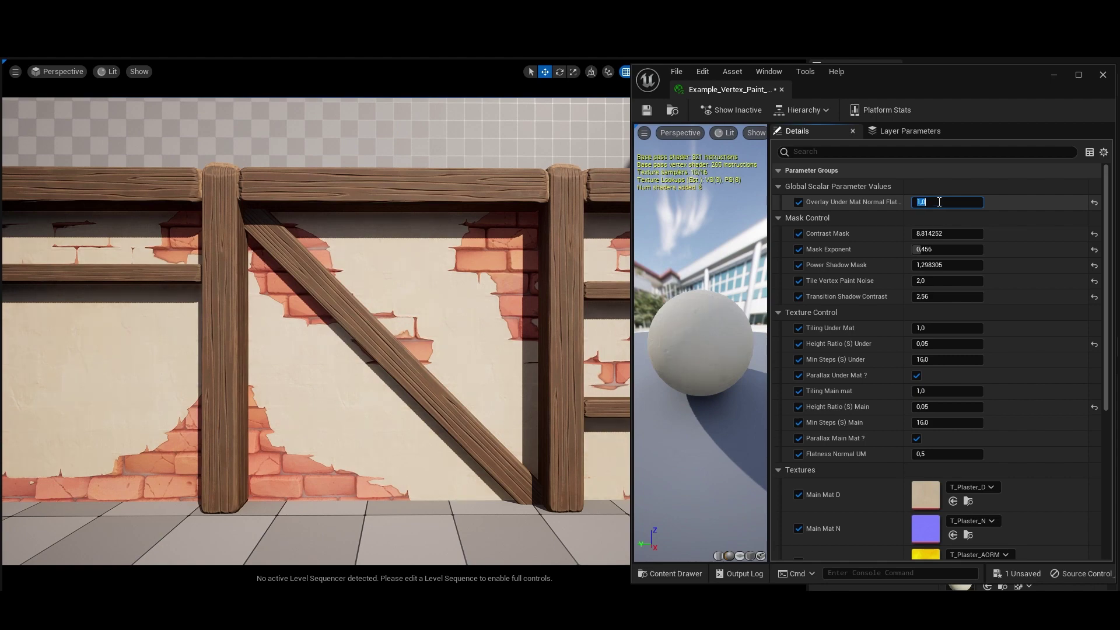
key(w)
right_drag(409, 327, 463, 316)
click(944, 202)
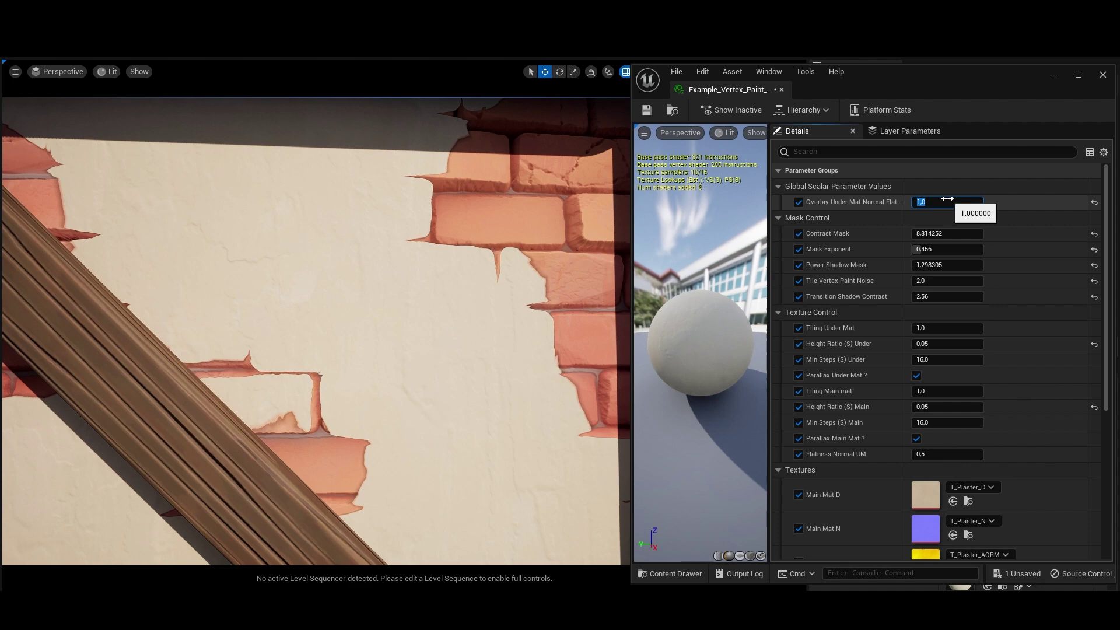
text(0)
key(Return)
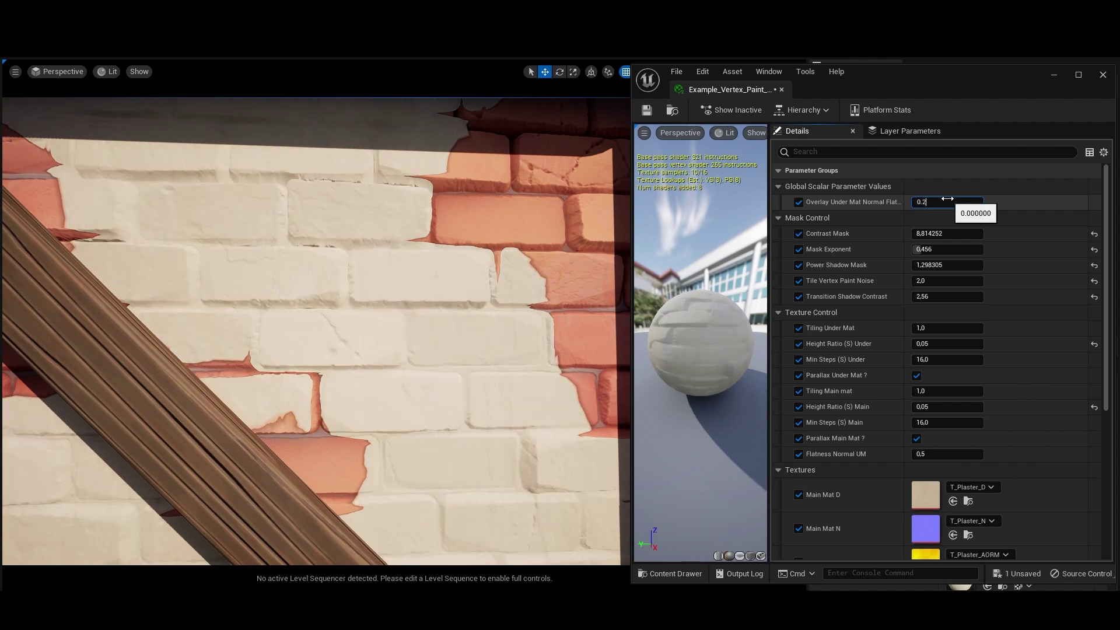
- Set the Overlay Under Mat Normal Flat parameter to 0.25 and put the material instance window away
text(0.25)
key(Return)
click(1059, 80)
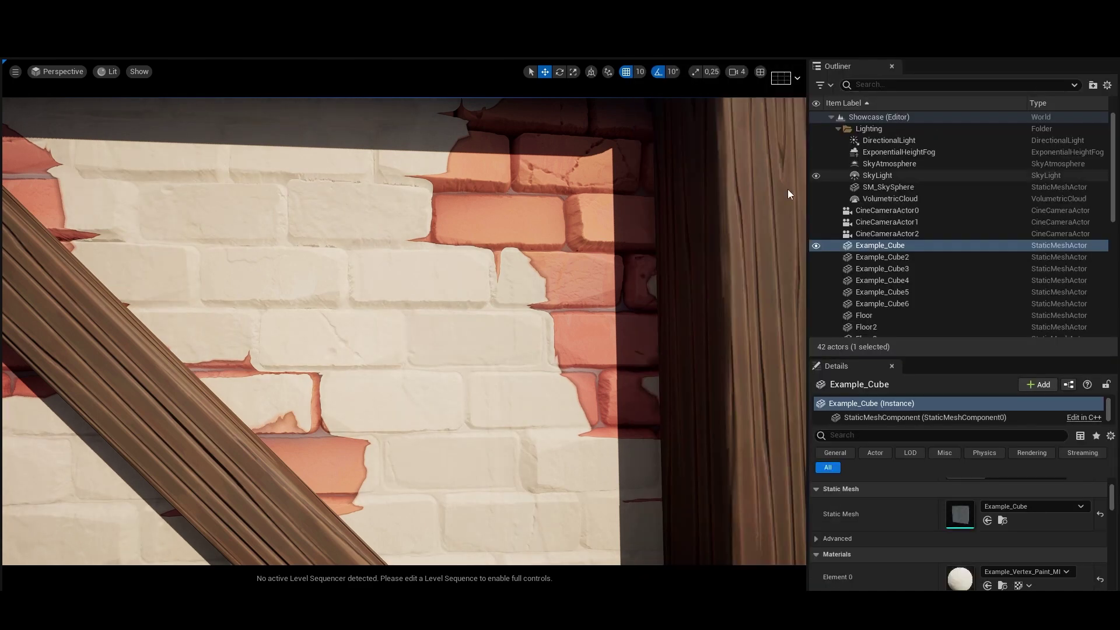
- Examine the plaster relief and brick transitions across the wall sections, and reopen the Example_Vertex_Paint_MI material instance
key(s)
right_drag(409, 327, 280, 341)
right_drag(333, 221, 492, 217)
key(s)
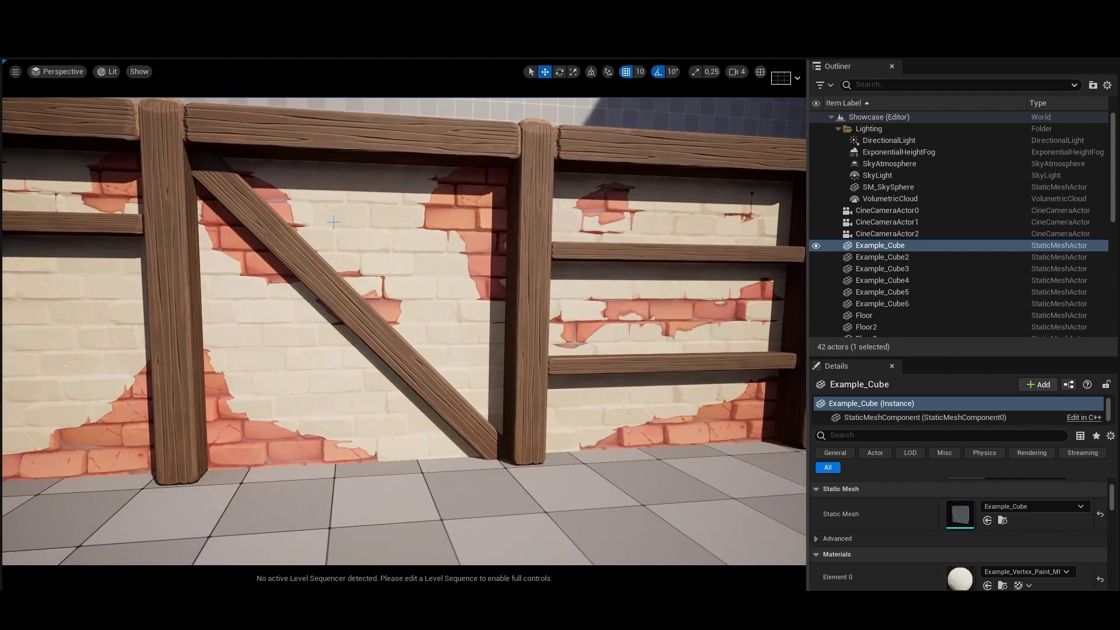
right_drag(306, 191, 295, 189)
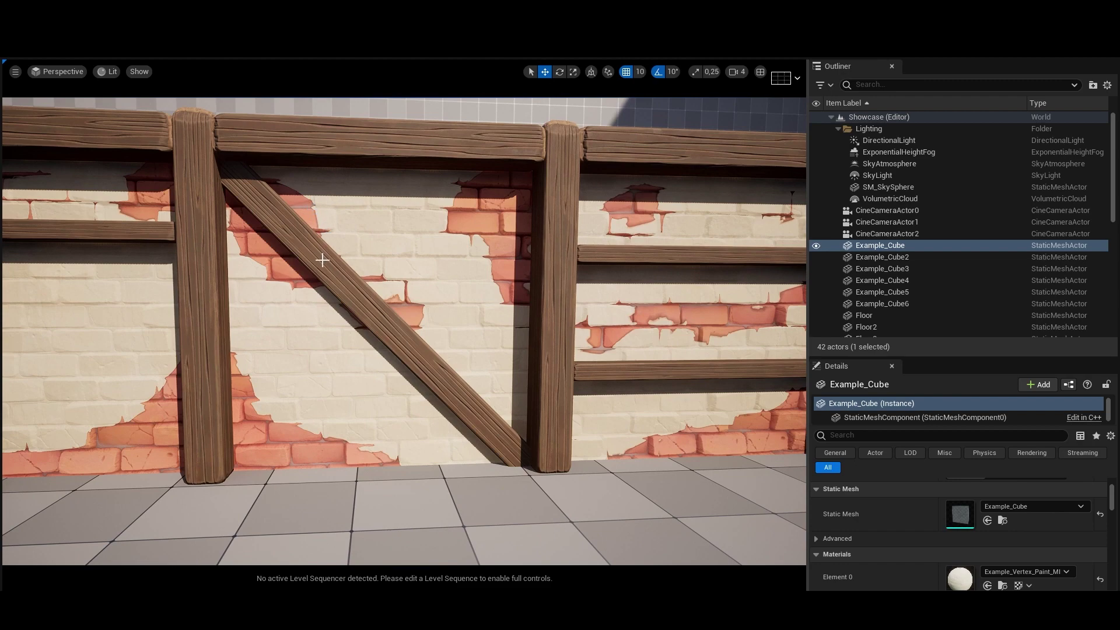
right_drag(322, 260, 486, 335)
key(a)
key(d)
key(d)
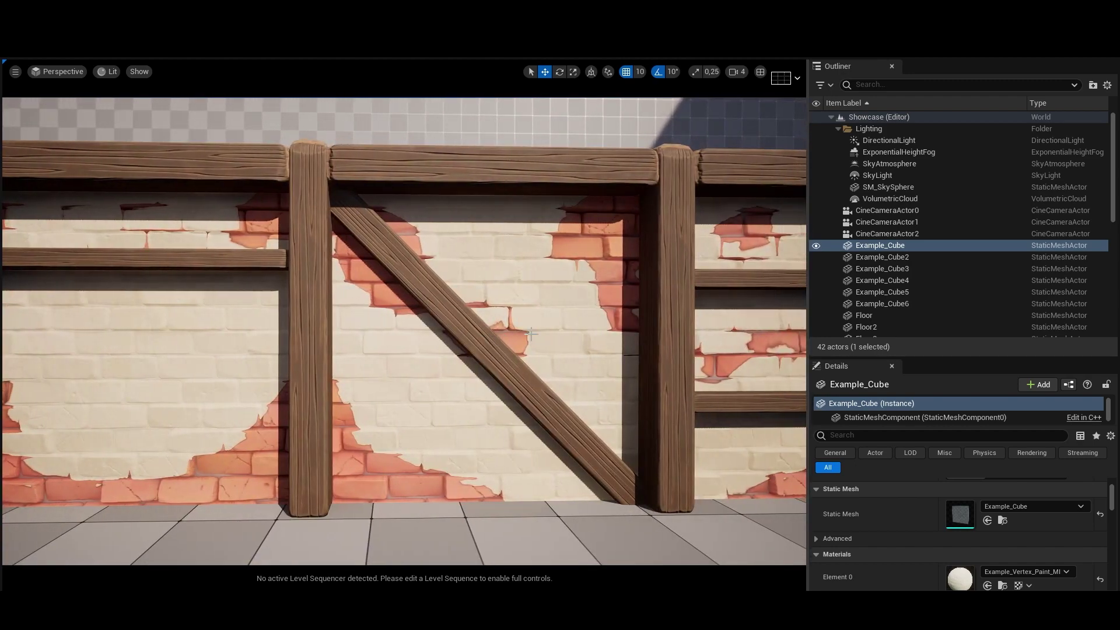
key(d)
right_drag(619, 353, 612, 353)
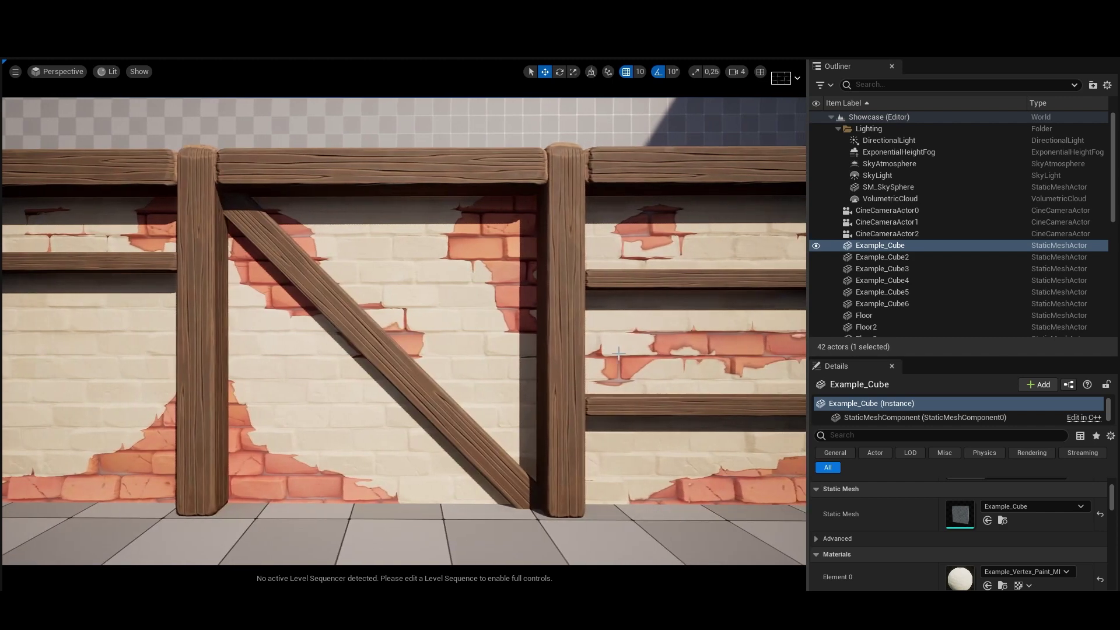
double_click(960, 579)
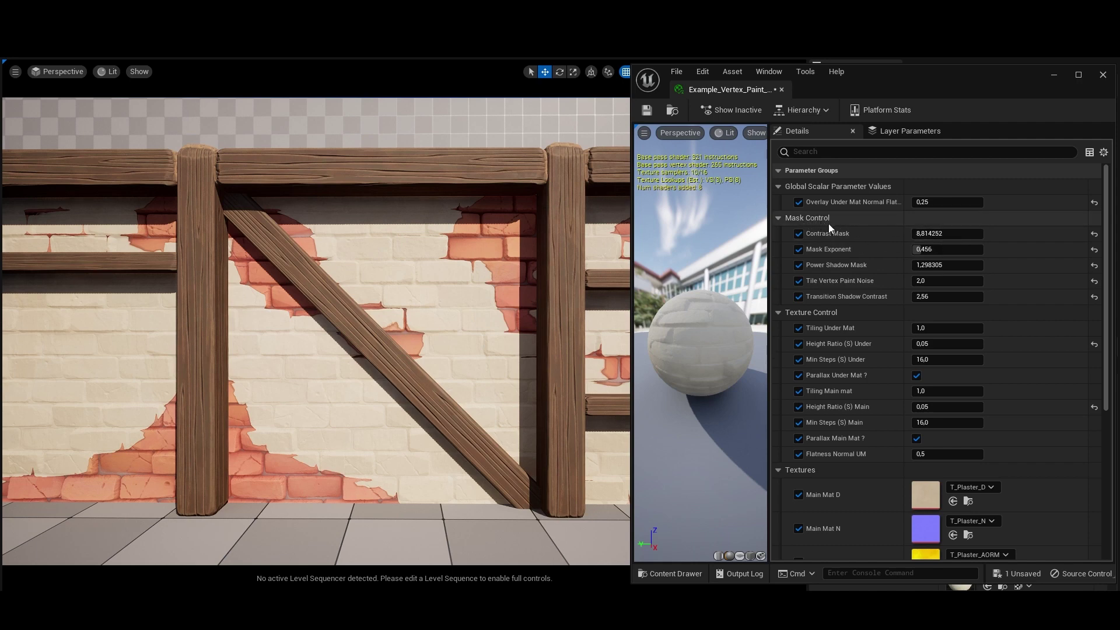
- Try Contrast Mask values of about 1 and 7.13 and a different Mask Exponent, undoing the changes to both parameters
mouse_move(932, 234)
mouse_down()
mouse_move(965, 234)
mouse_move(915, 234)
mouse_up()
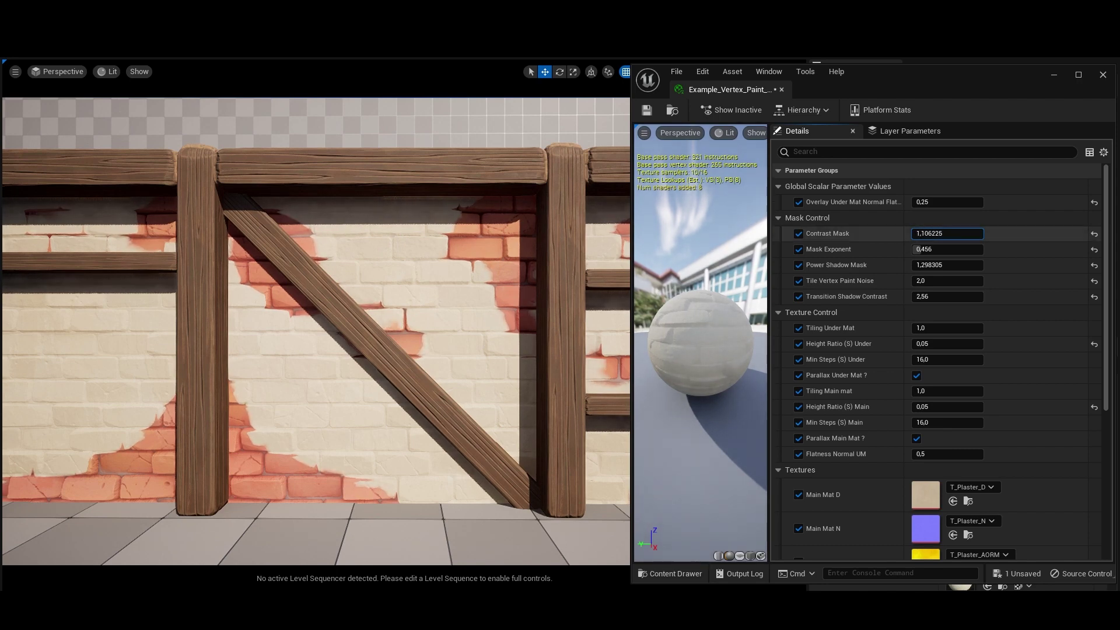
click(945, 233)
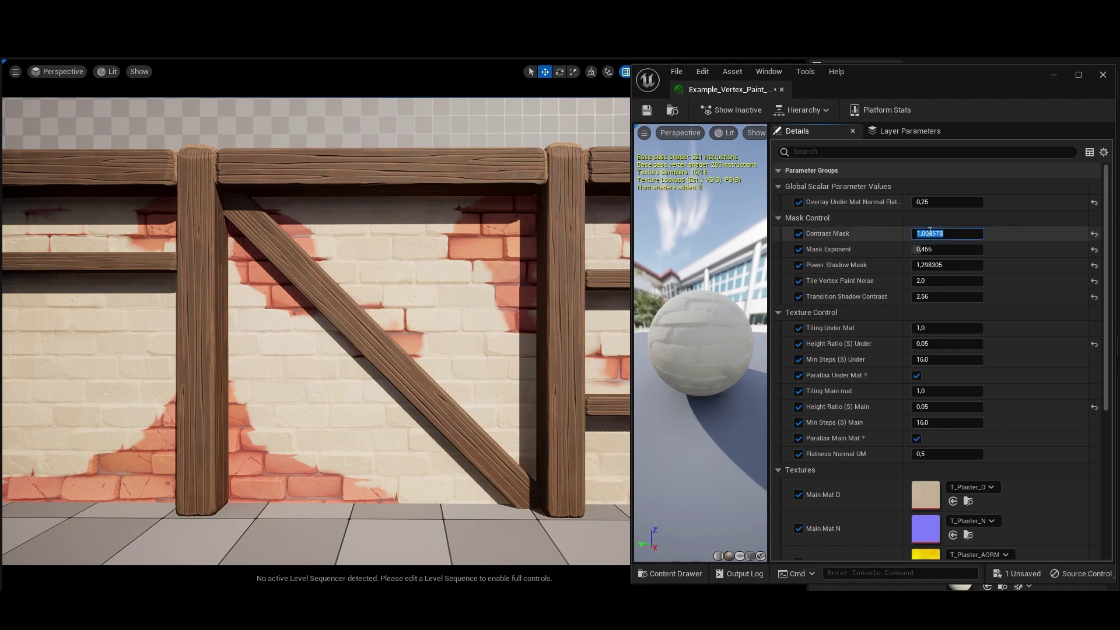
click(999, 245)
drag(952, 234, 1006, 262)
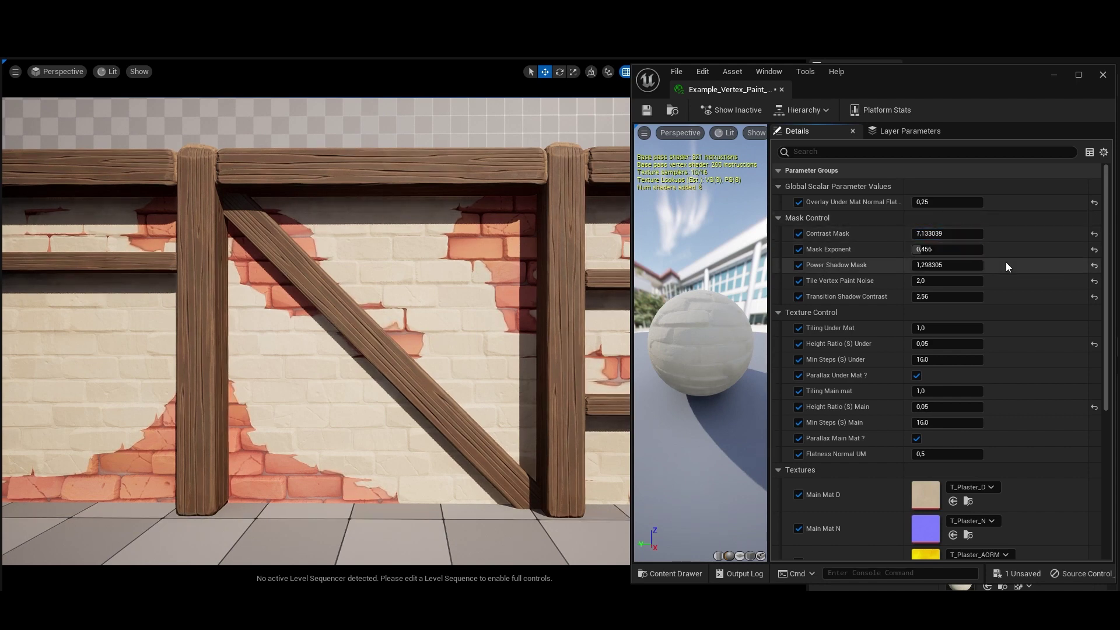
key(ctrl+z)
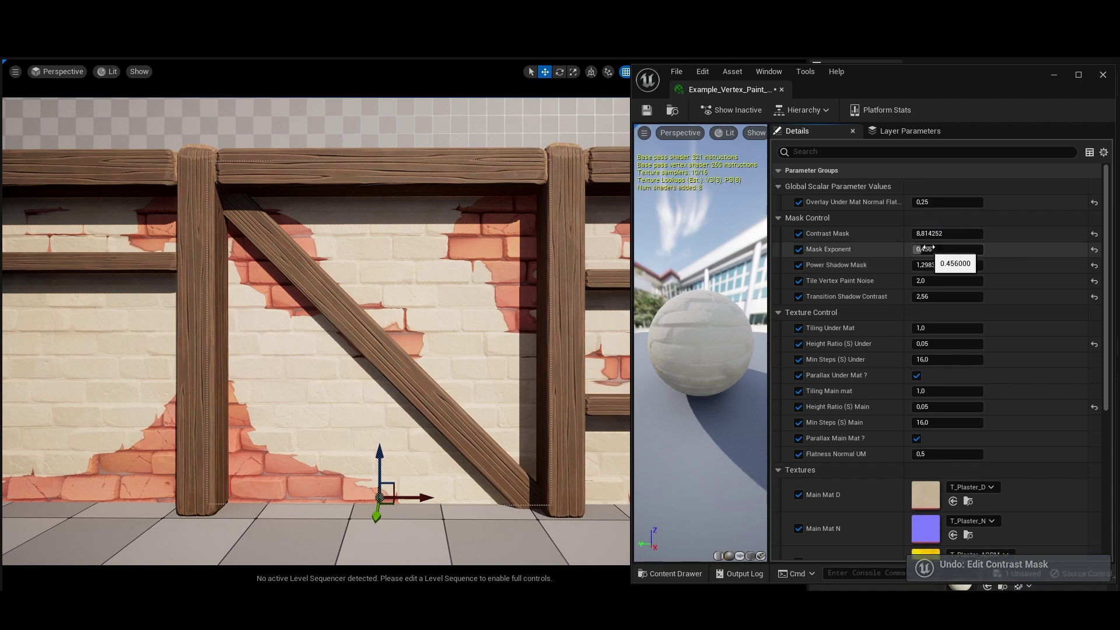
mouse_move(934, 249)
mouse_down()
mouse_move(968, 249)
mouse_move(922, 250)
mouse_up()
key(ctrl+z)
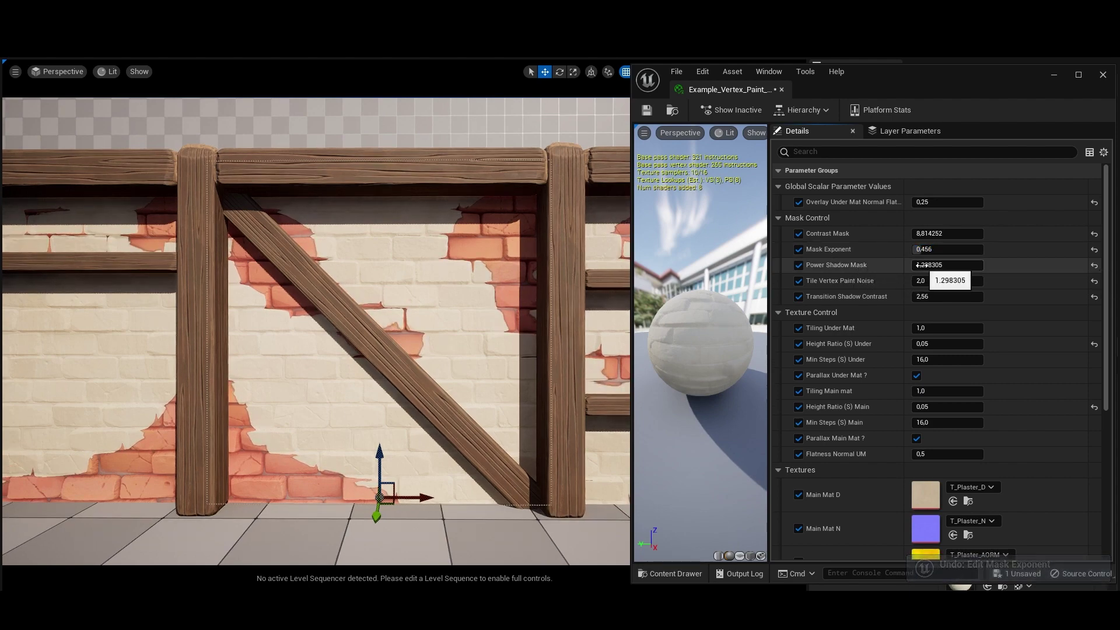
- Try a Power Shadow Mask of about 1.21 while viewing the plaster edges up close, and undo the change
right_drag(467, 316, 508, 295)
key(w)
mouse_move(405, 252)
right_down()
mouse_move(415, 253)
mouse_move(405, 252)
right_up()
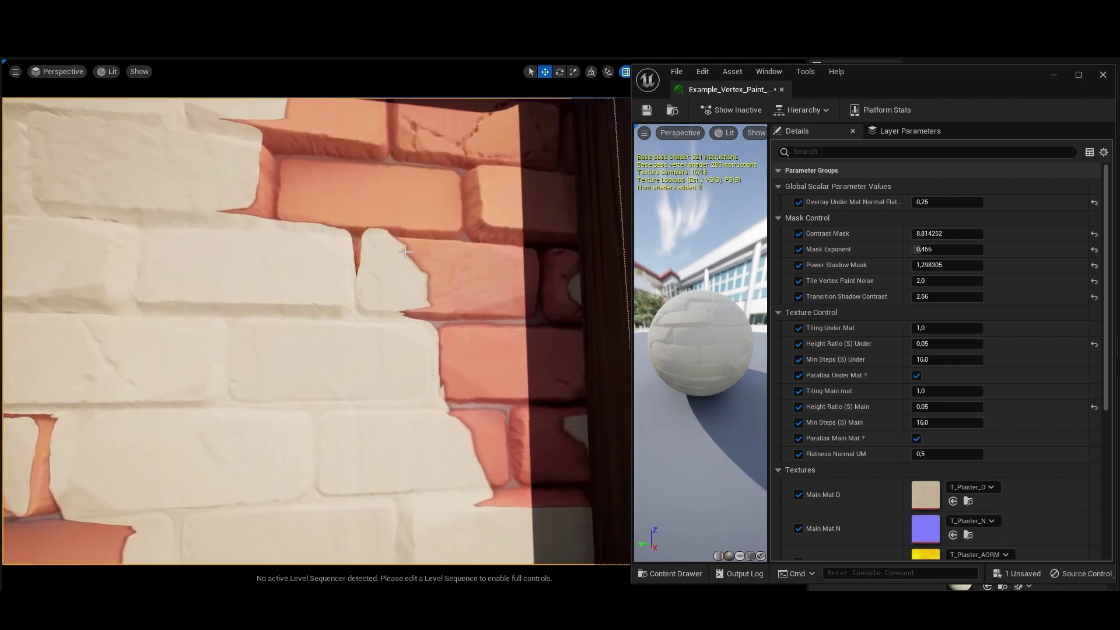
scroll(459, 360, down, 5)
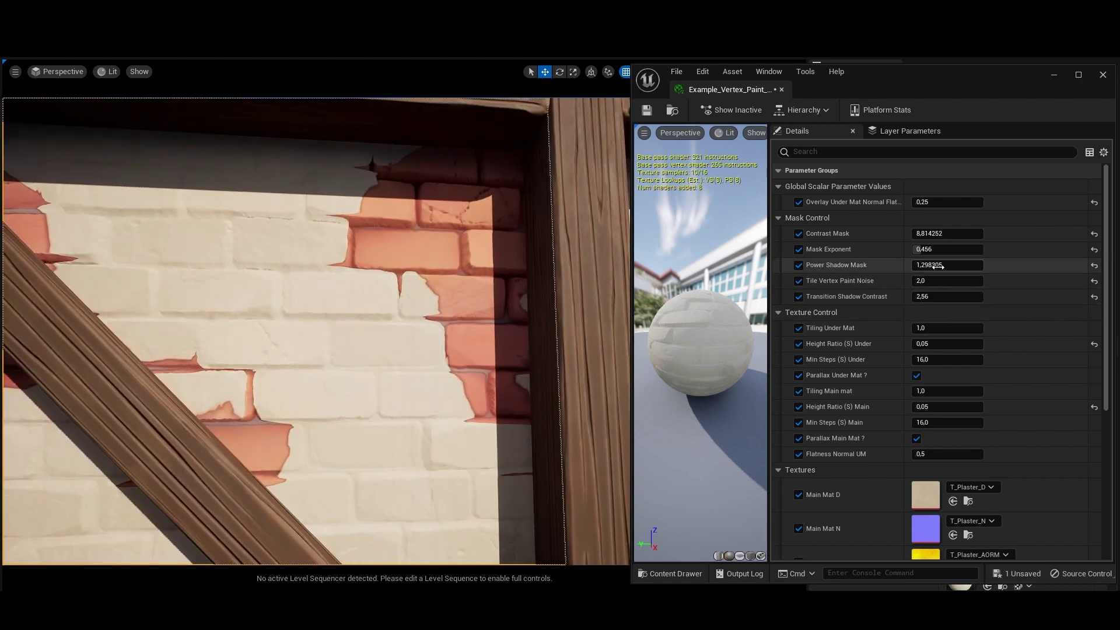
drag(934, 265, 944, 265)
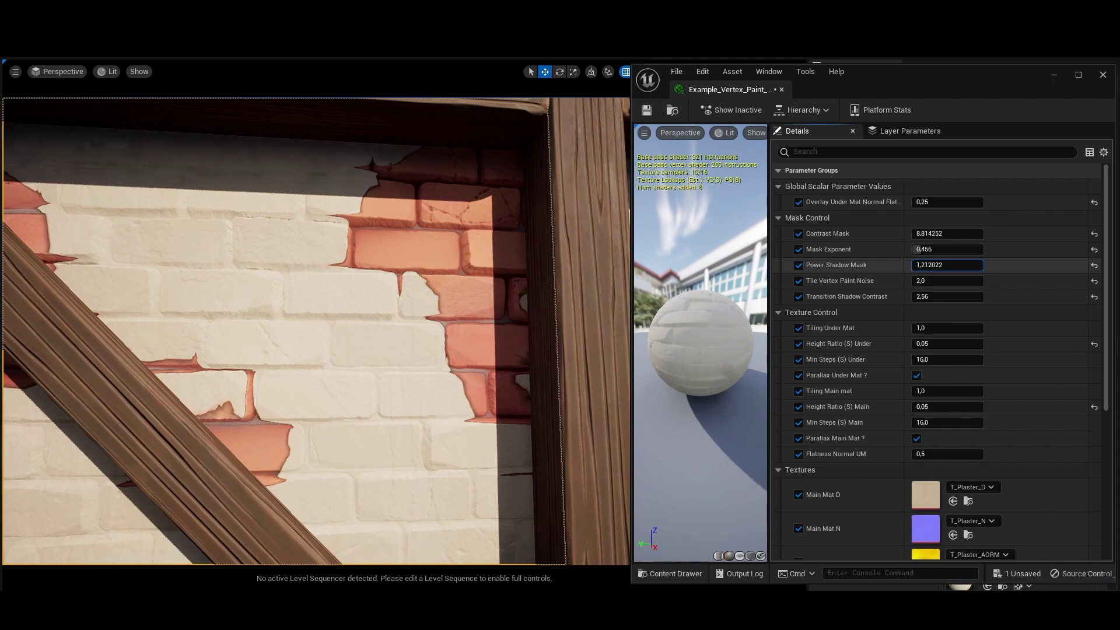
key(ctrl+z)
- Try a different Tile Vertex Paint Noise value on the whole wall section and undo the change
scroll(538, 309, down, 5)
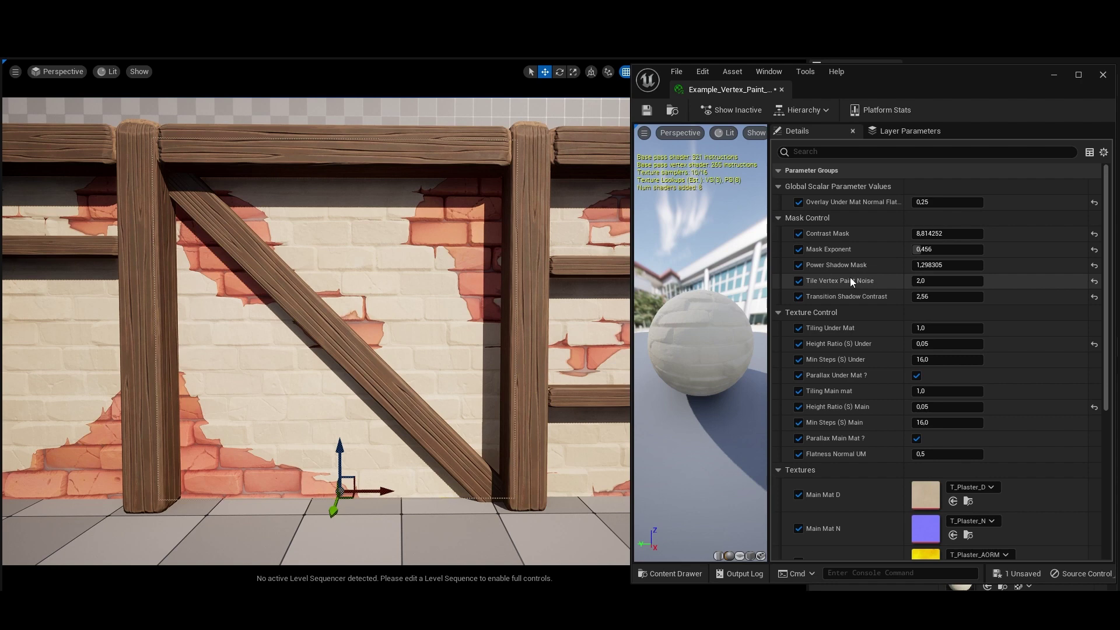
drag(932, 282, 1006, 280)
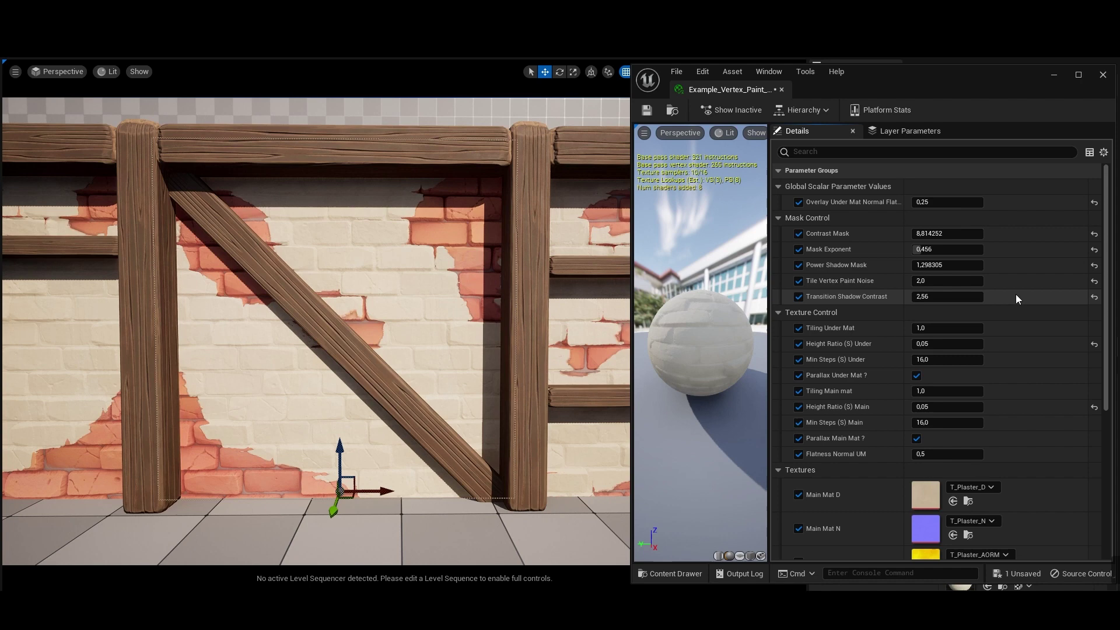
key(ctrl+z)
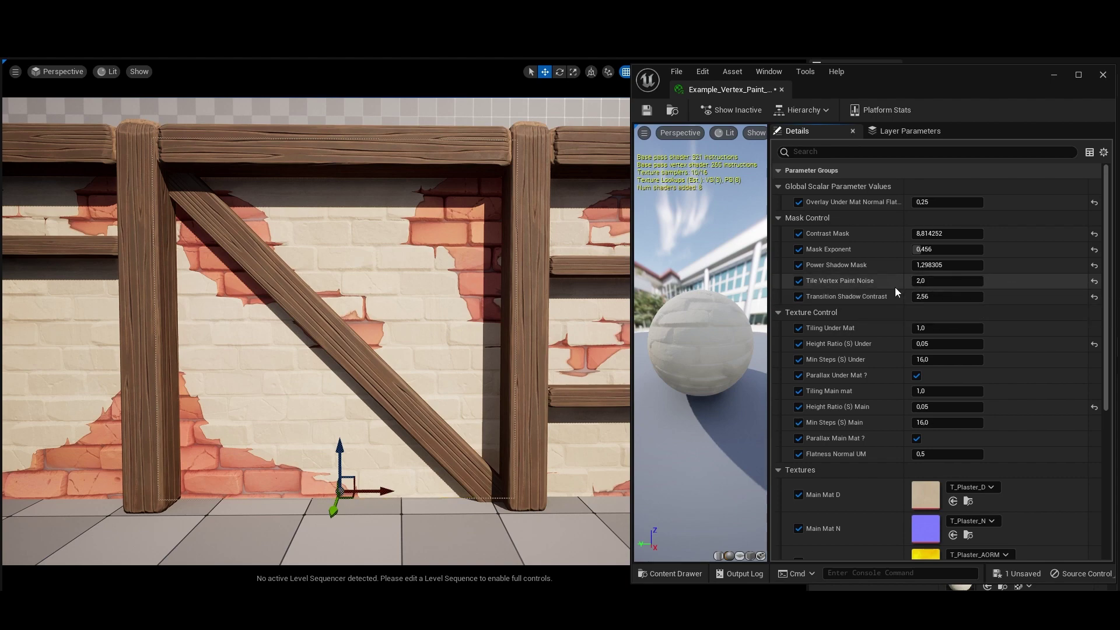
- Try a Power Shadow Mask of about 0.91 and a Transition Shadow Contrast of 17.28 on the plaster edges, undoing both
key(w)
right_drag(502, 315, 563, 321)
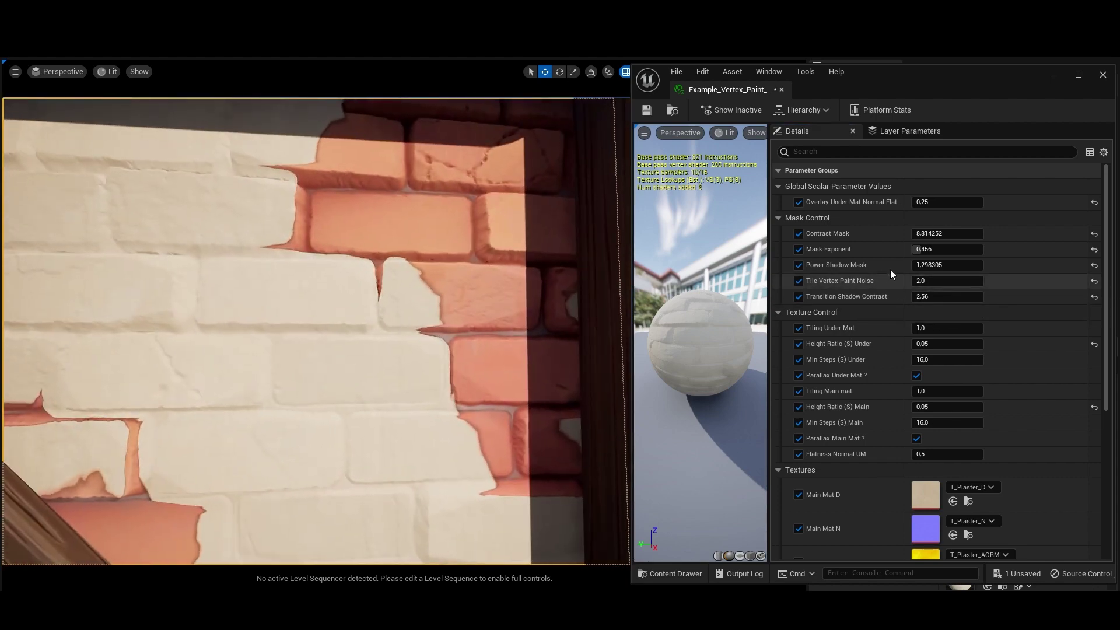
drag(934, 265, 992, 296)
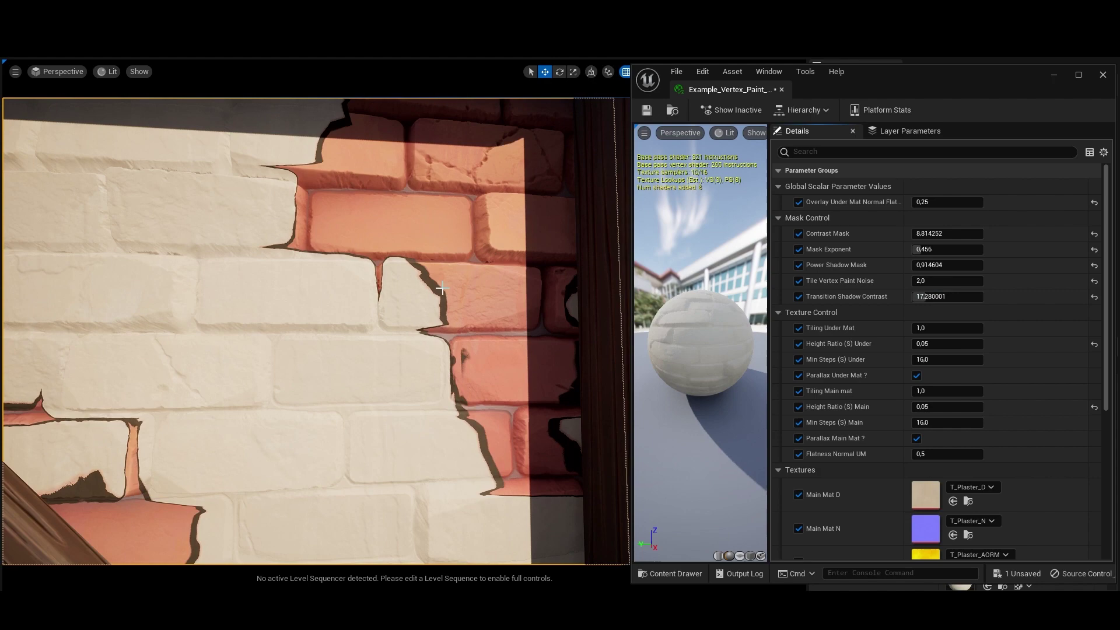
key(ctrl+z)
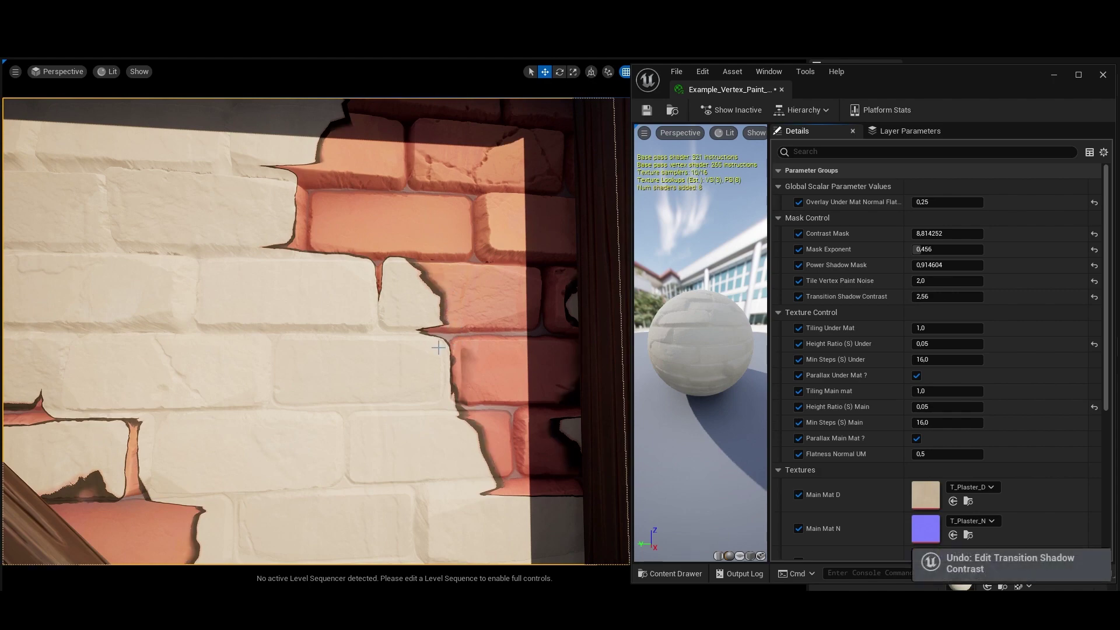
key(ctrl+z)
- Try a Tiling Under Mat value of about 1.66 on the exposed bricks and undo the change
key(f)
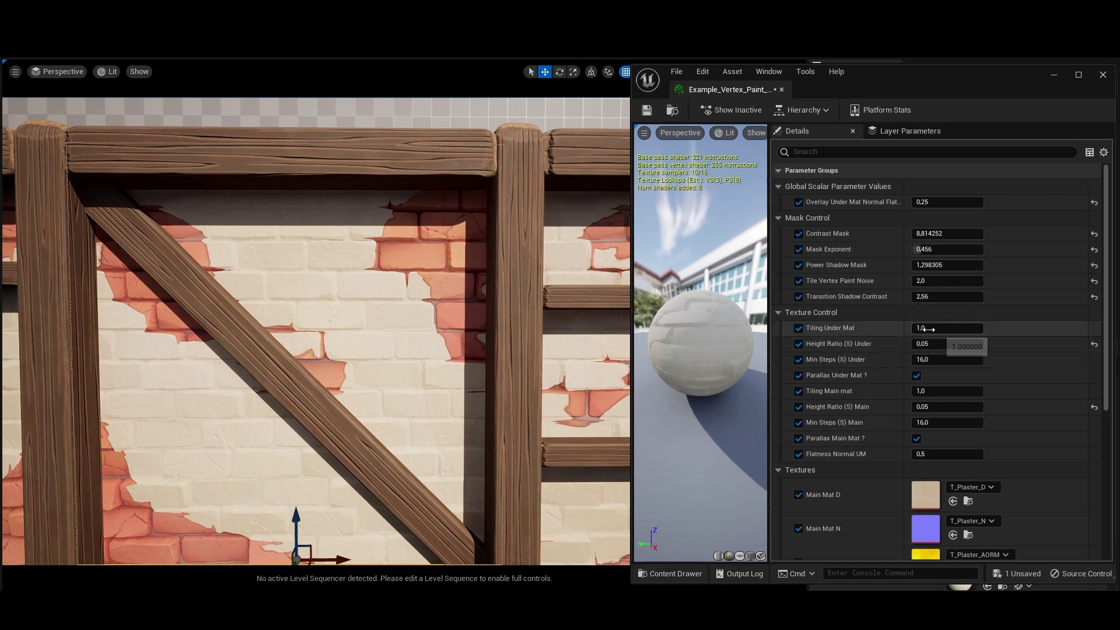
drag(933, 327, 986, 328)
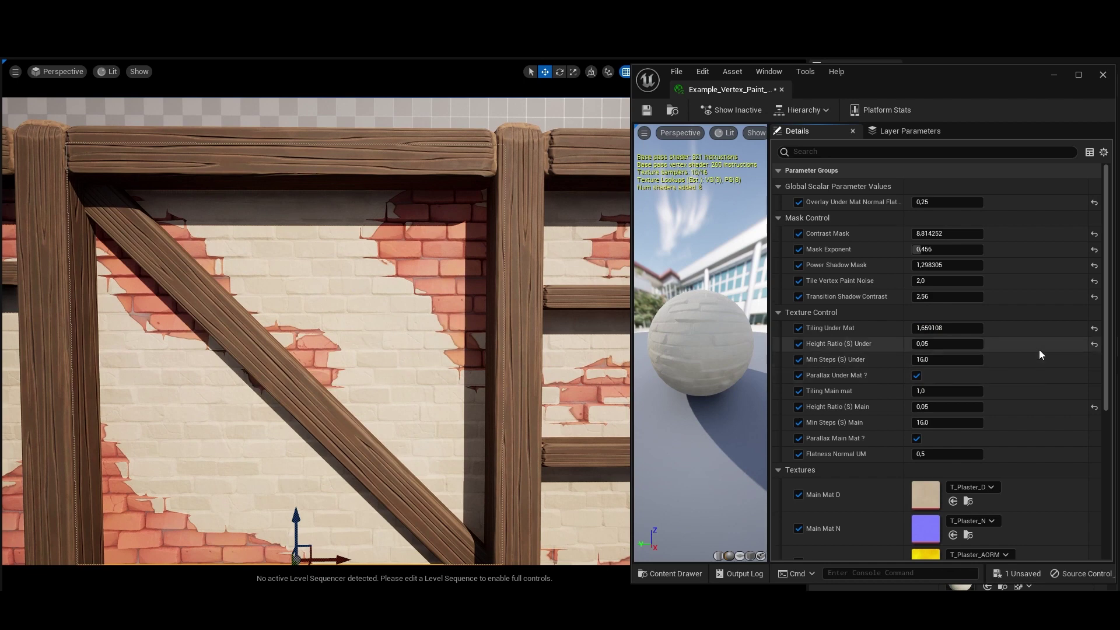
key(ctrl+z)
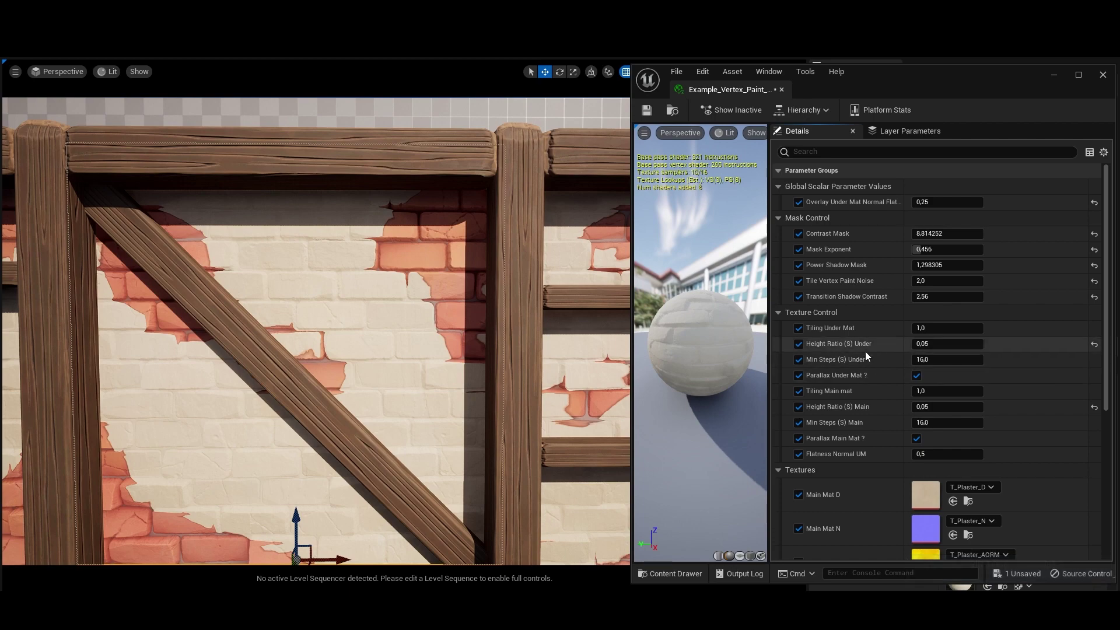
- Try Min Steps (S) Under values of 32 and 64 on the bricks viewed at a grazing angle, and set it back to 16
mouse_move(467, 353)
right_down()
mouse_move(502, 353)
mouse_move(466, 345)
right_up()
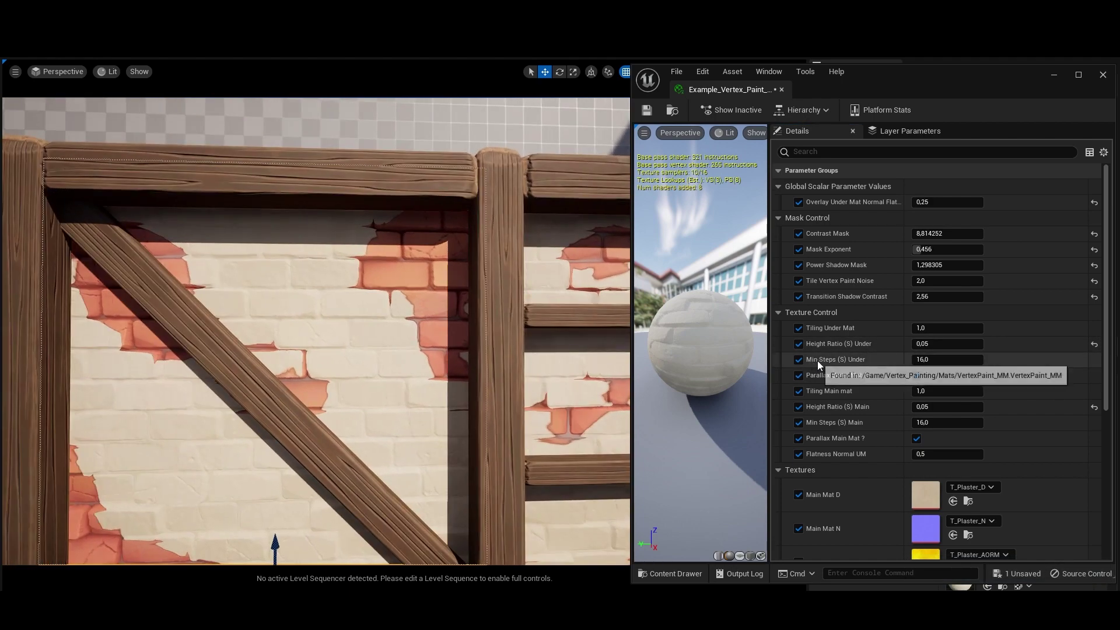
right_drag(467, 351, 377, 343)
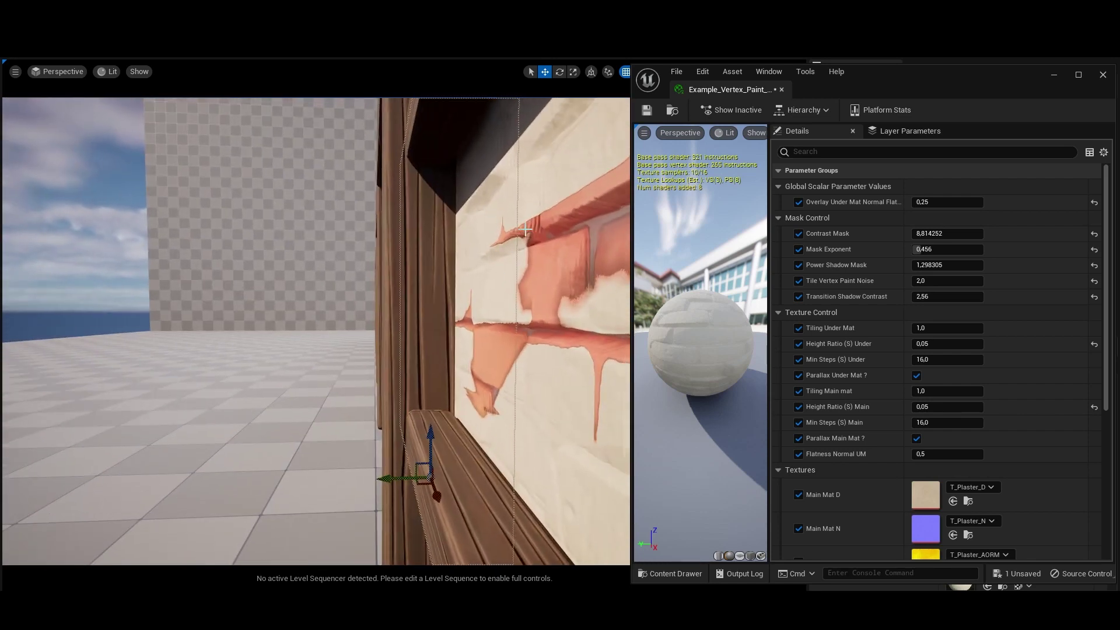
click(948, 359)
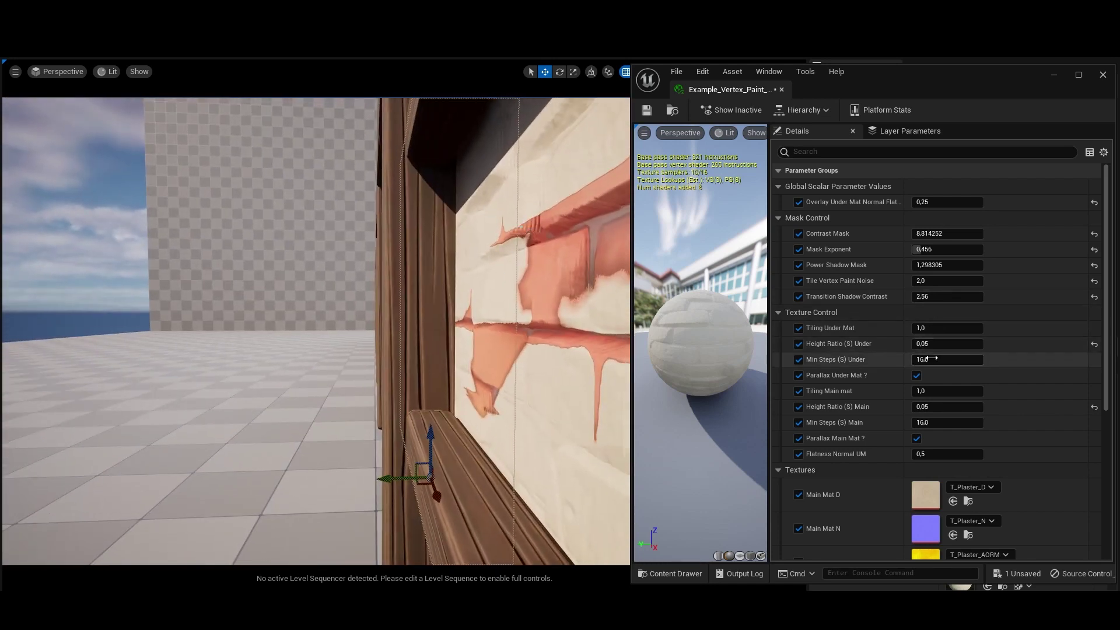
text(32)
key(Return)
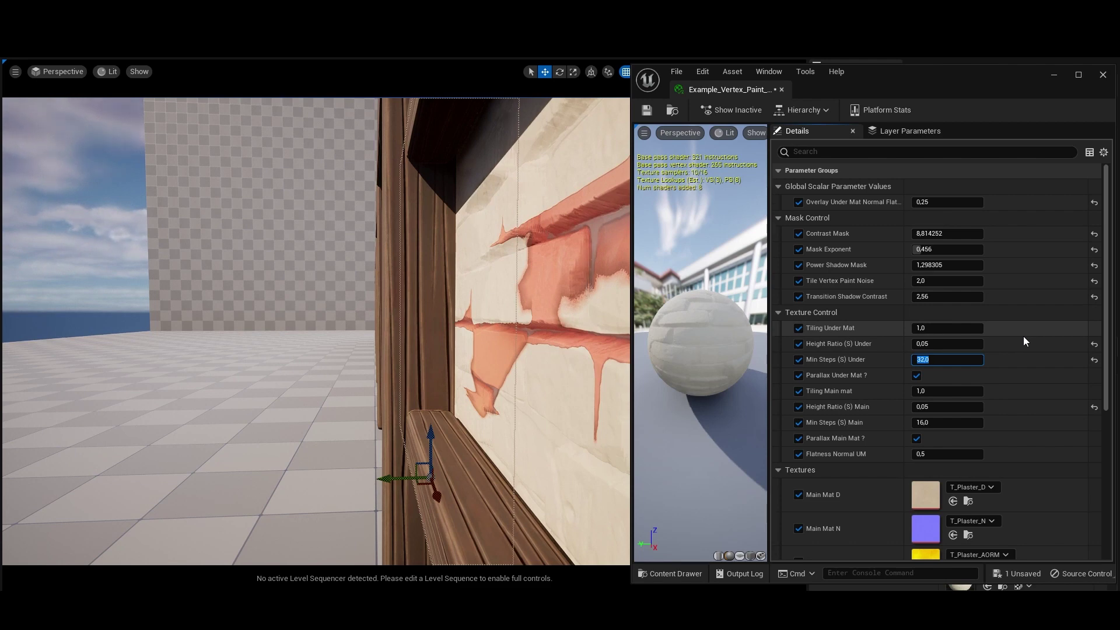
text(64)
key(Return)
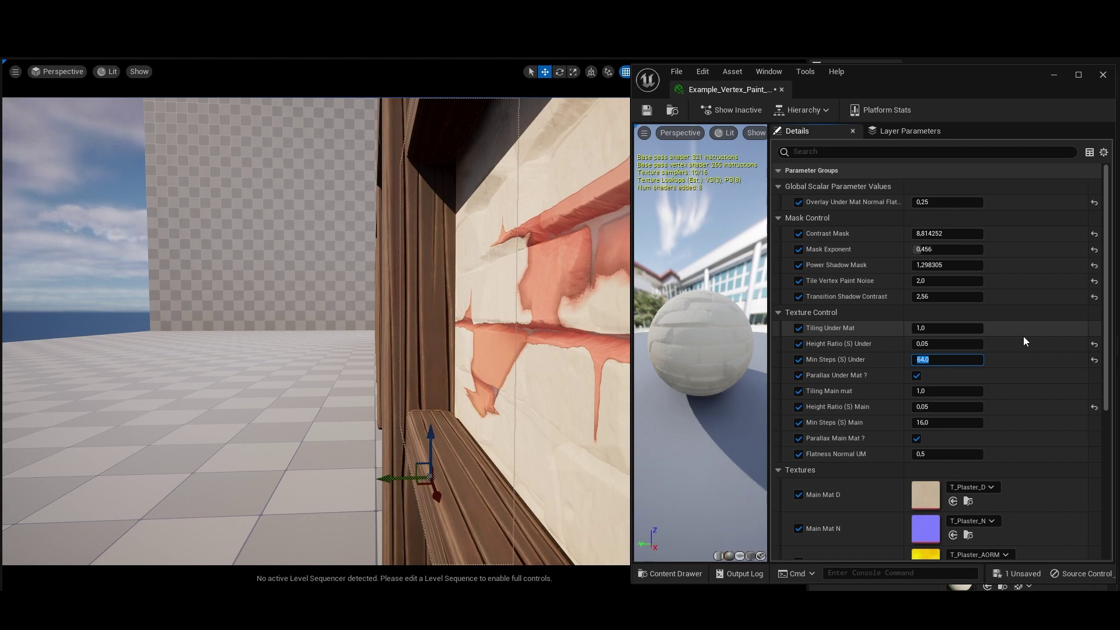
text(16)
key(Return)
- Try a Height Ratio (S) Under of 0.578 with Min Steps (S) Under at 64 and 128, and undo these changes
right_drag(542, 329, 571, 321)
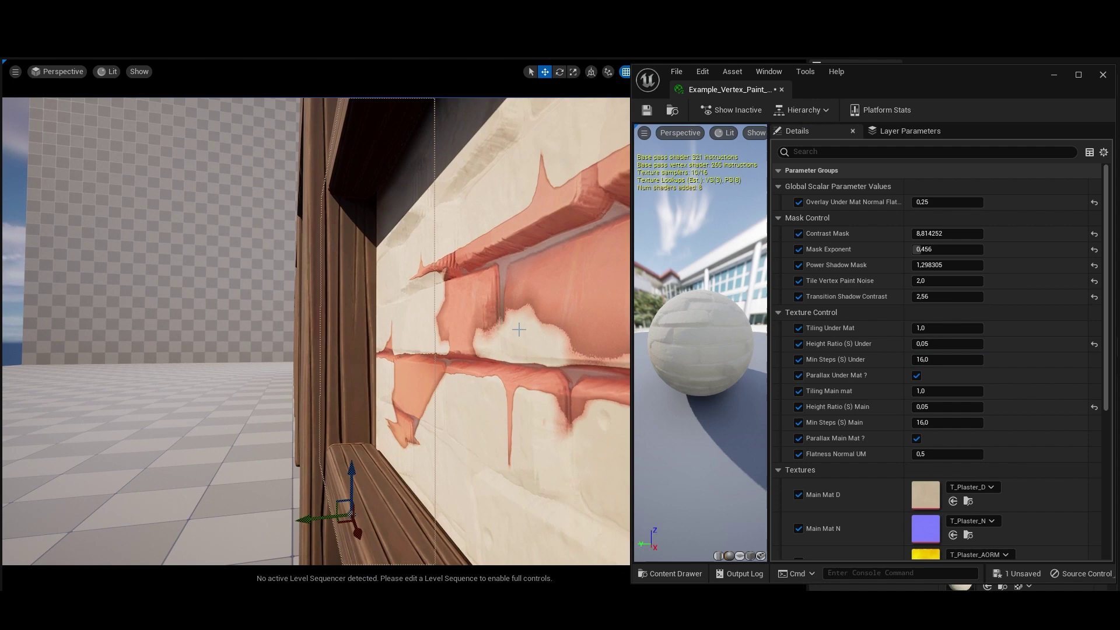
right_drag(462, 260, 417, 260)
right_drag(544, 332, 571, 335)
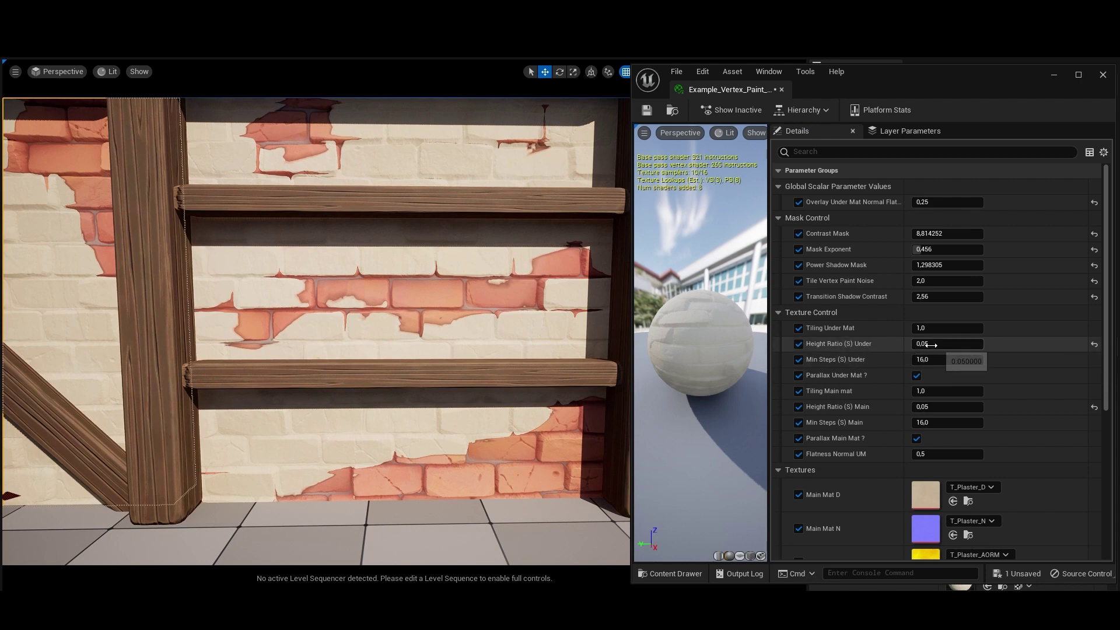
drag(942, 343, 1085, 343)
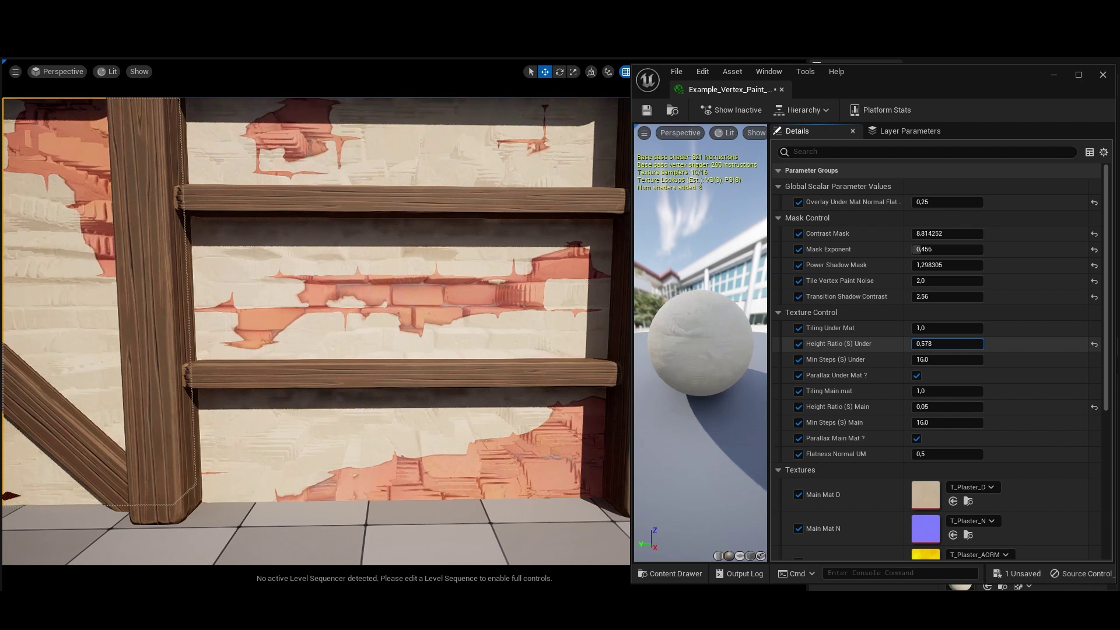
click(944, 359)
text(64)
key(Return)
text(1)
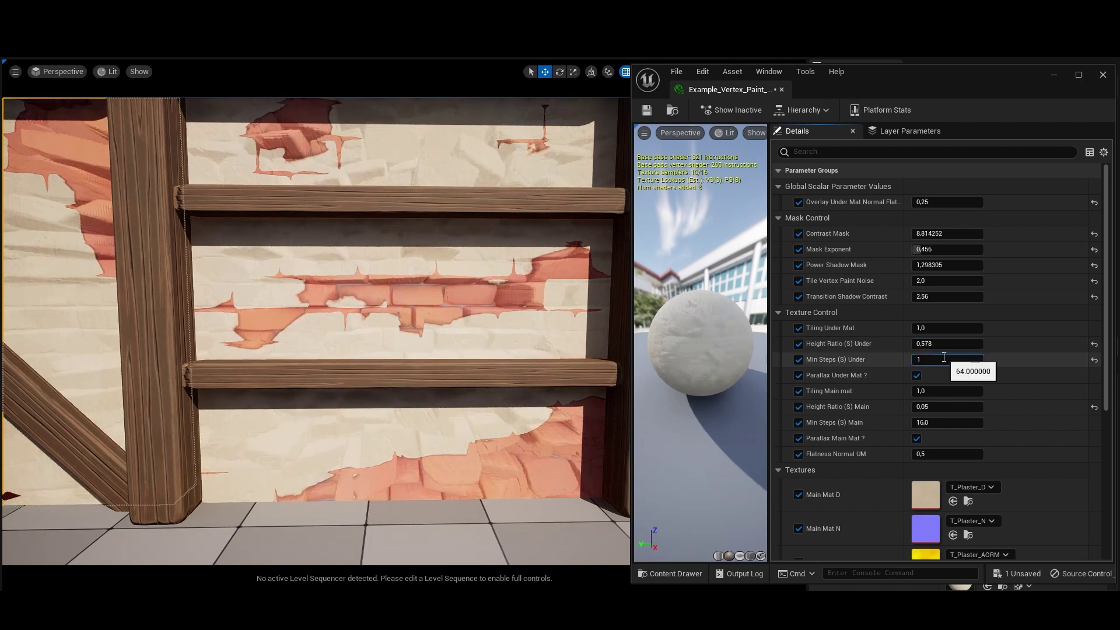
key(Escape)
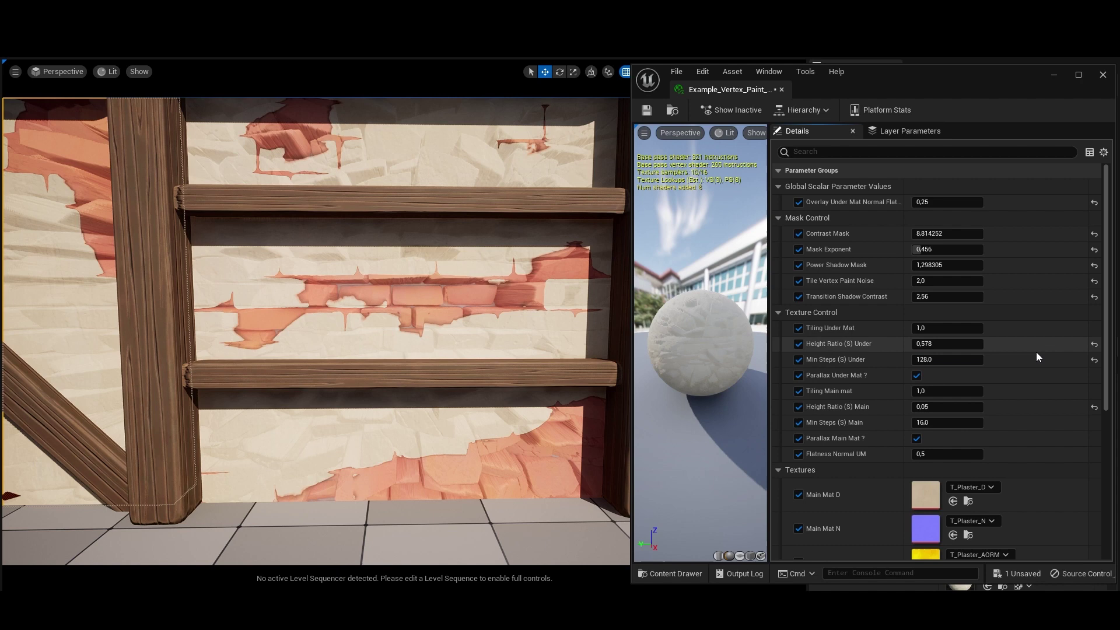
key(ctrl+z)
key(ctrl+z)
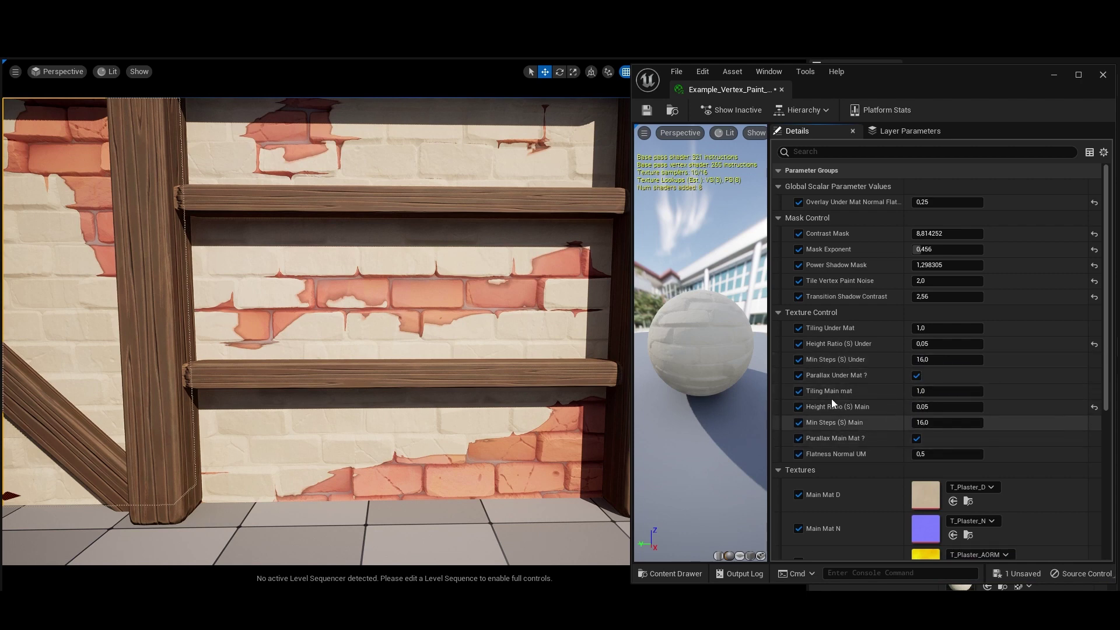
- Disable parallax for both the under and main materials to compare the wall's depth, and enable both again
click(917, 375)
click(916, 406)
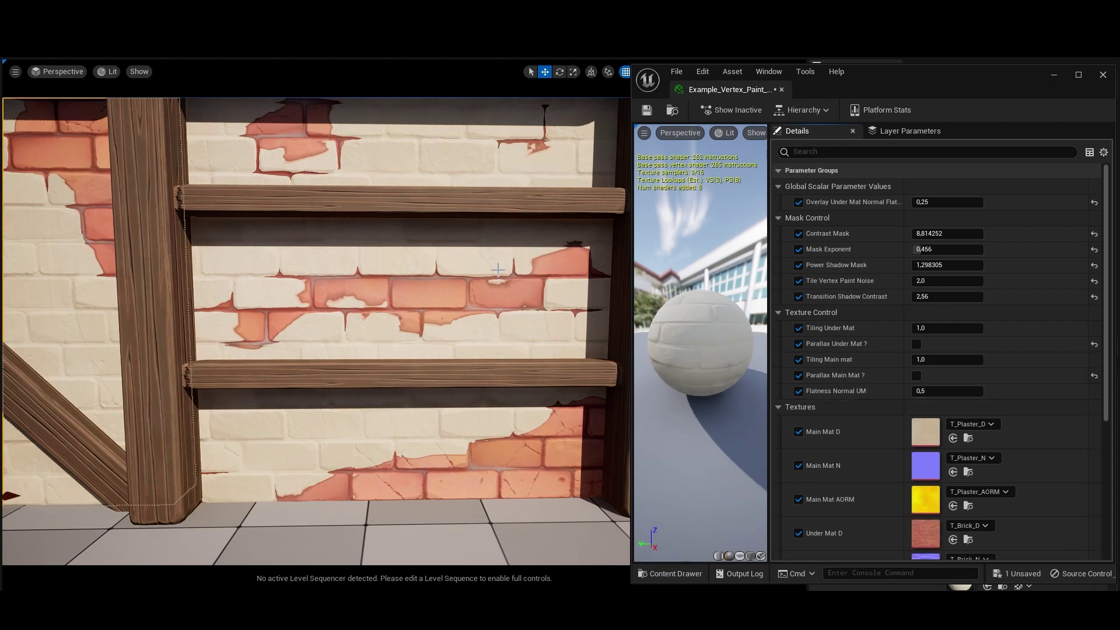
mouse_move(439, 298)
right_down()
mouse_move(292, 292)
mouse_move(461, 292)
mouse_move(447, 289)
right_up()
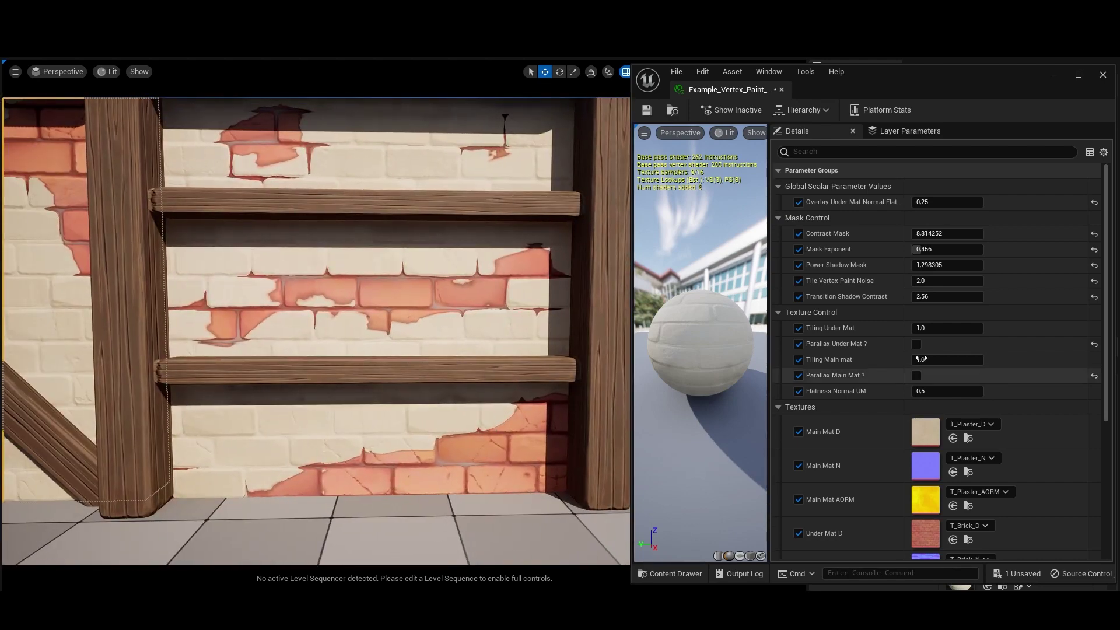
click(915, 344)
click(918, 407)
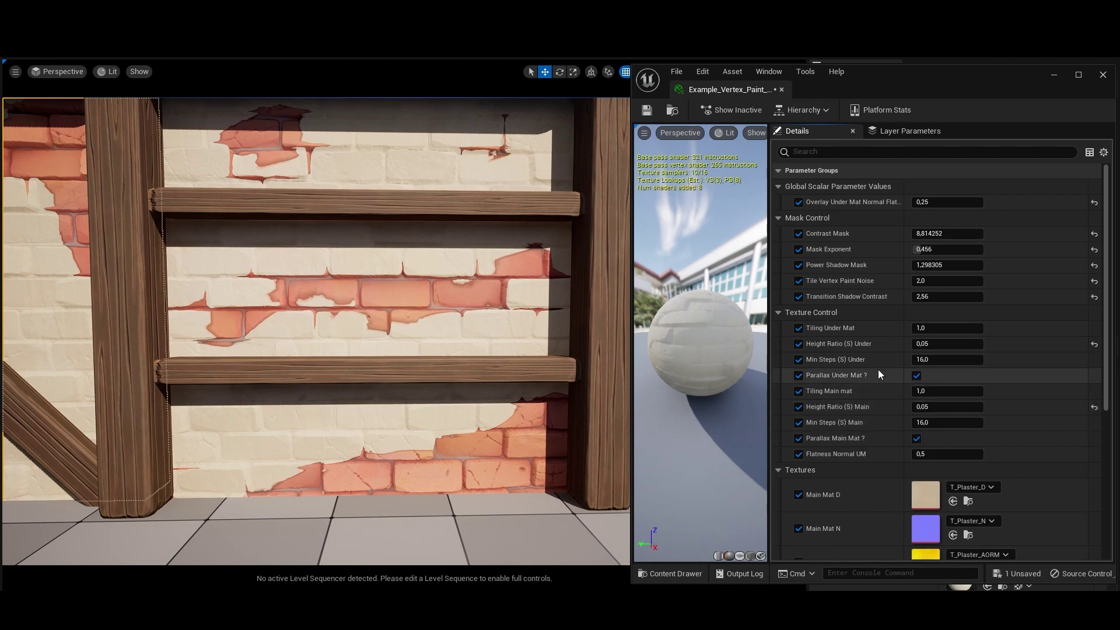
- Open the instance's parent material VertexPaint_MM from below the texture slots and maximize its editor window
scroll(922, 385, down, 5)
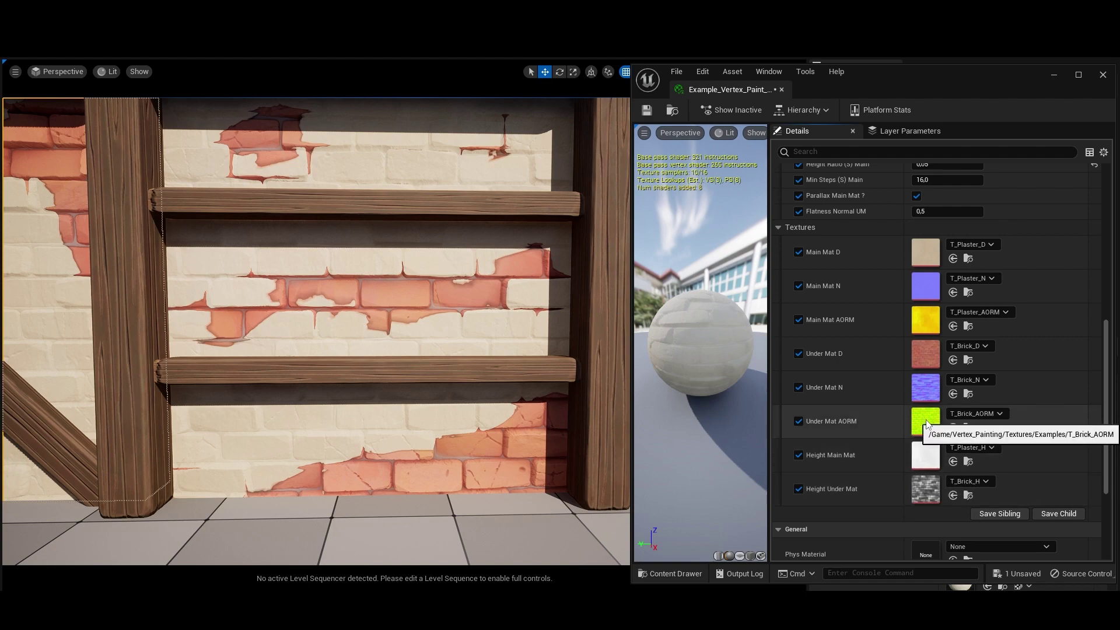
right_drag(564, 366, 561, 360)
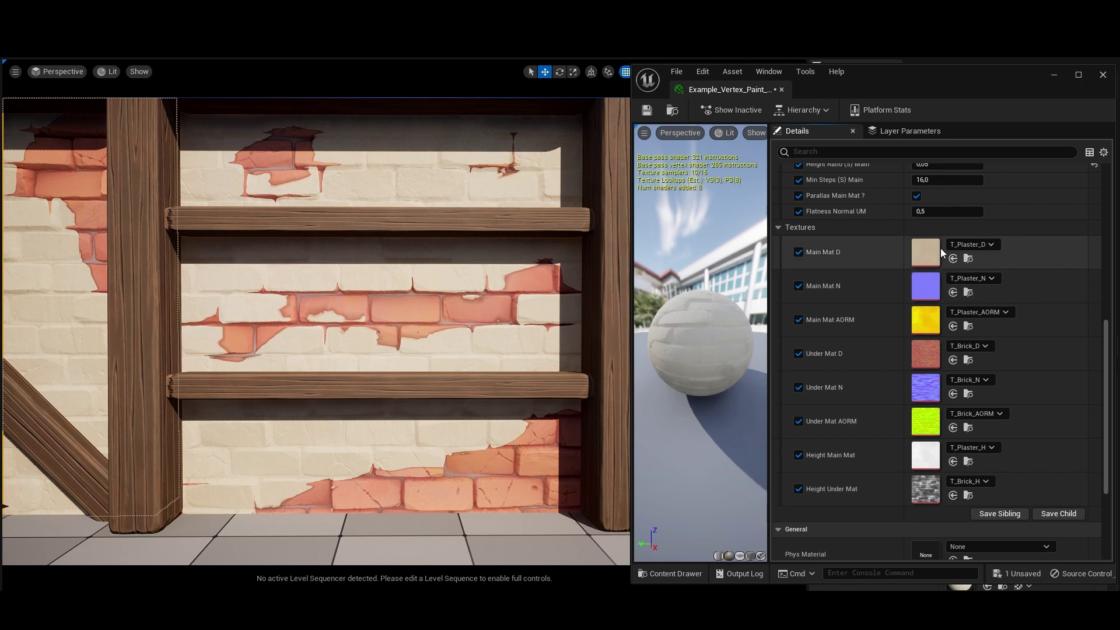
scroll(872, 338, down, 3)
scroll(872, 357, down, 1)
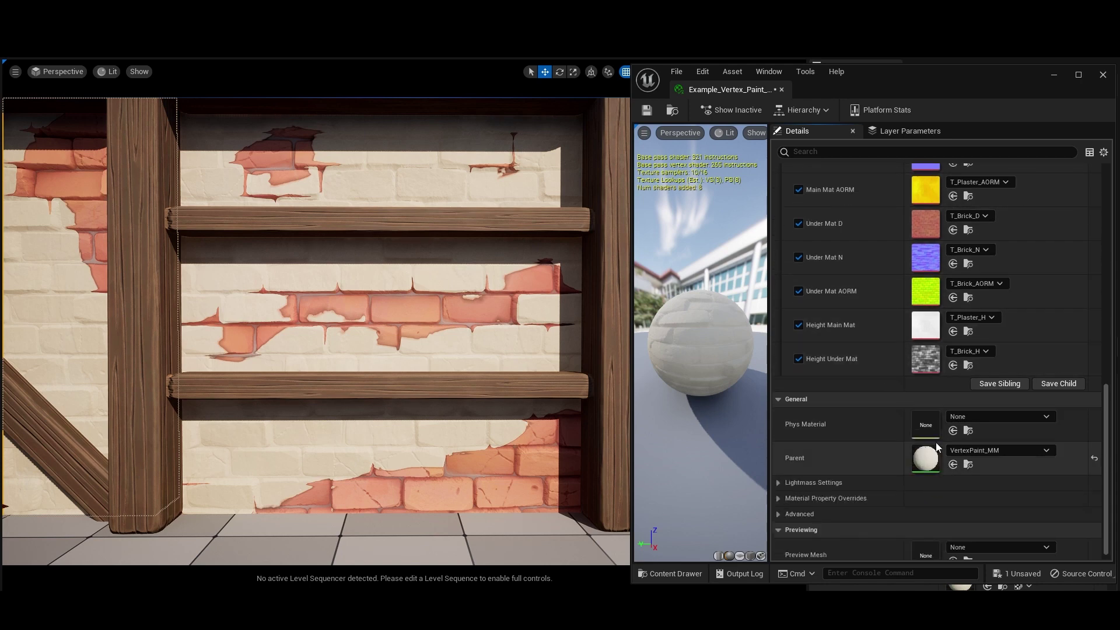
double_click(934, 450)
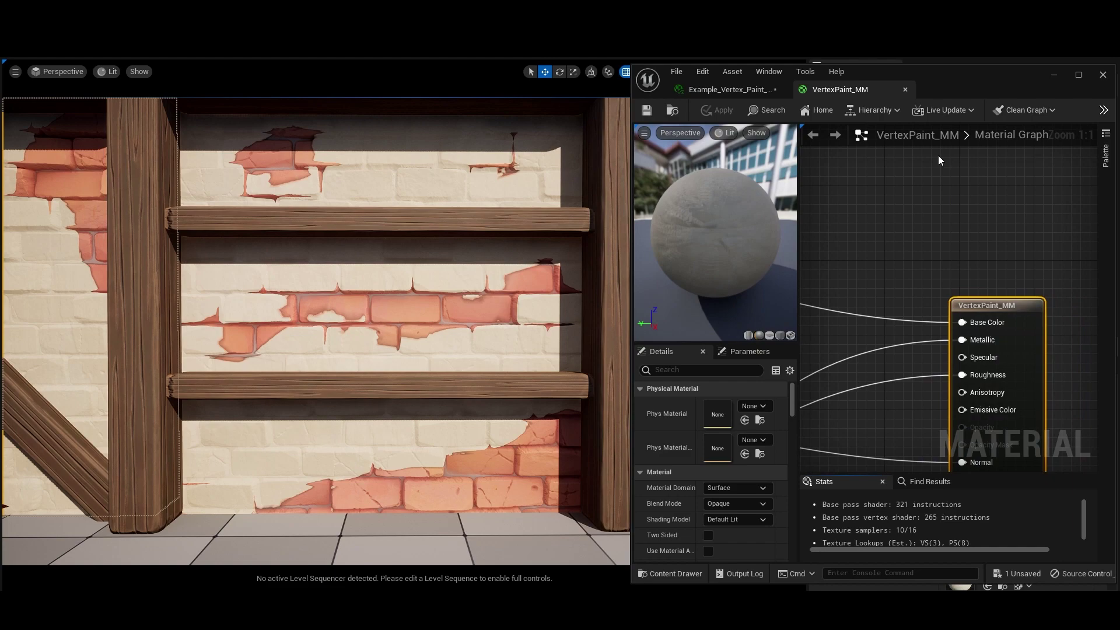
drag(960, 75, 527, 63)
double_click(527, 63)
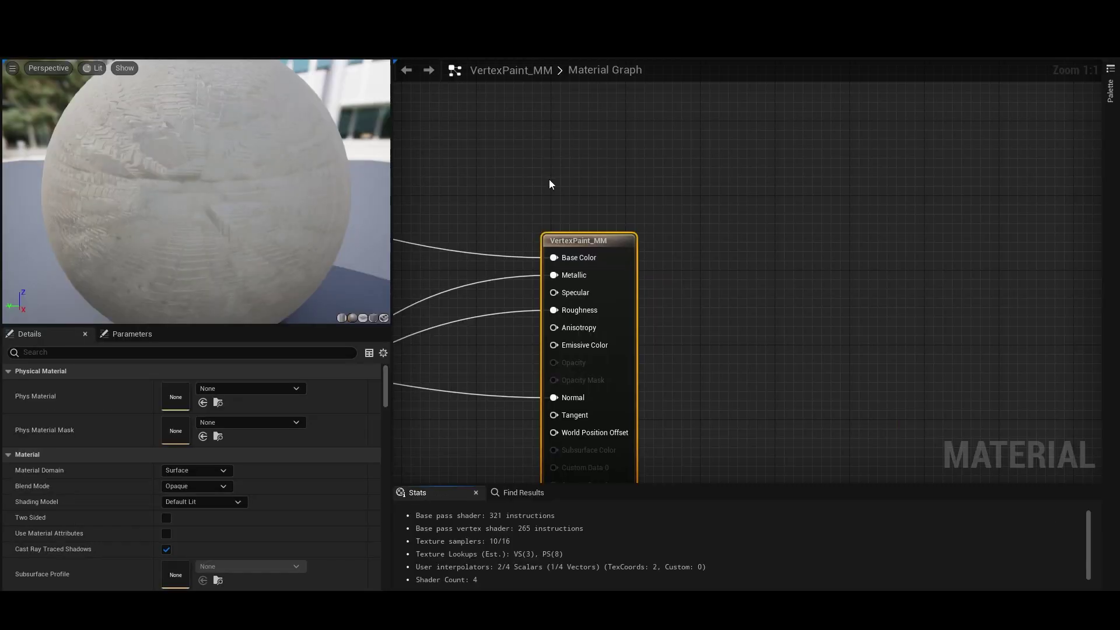
- Examine how the Vertex Color and brick height Texture Sample nodes feed HeightLerp, and select these three nodes in the material graph
scroll(548, 180, down, 7)
scroll(860, 342, up, 5)
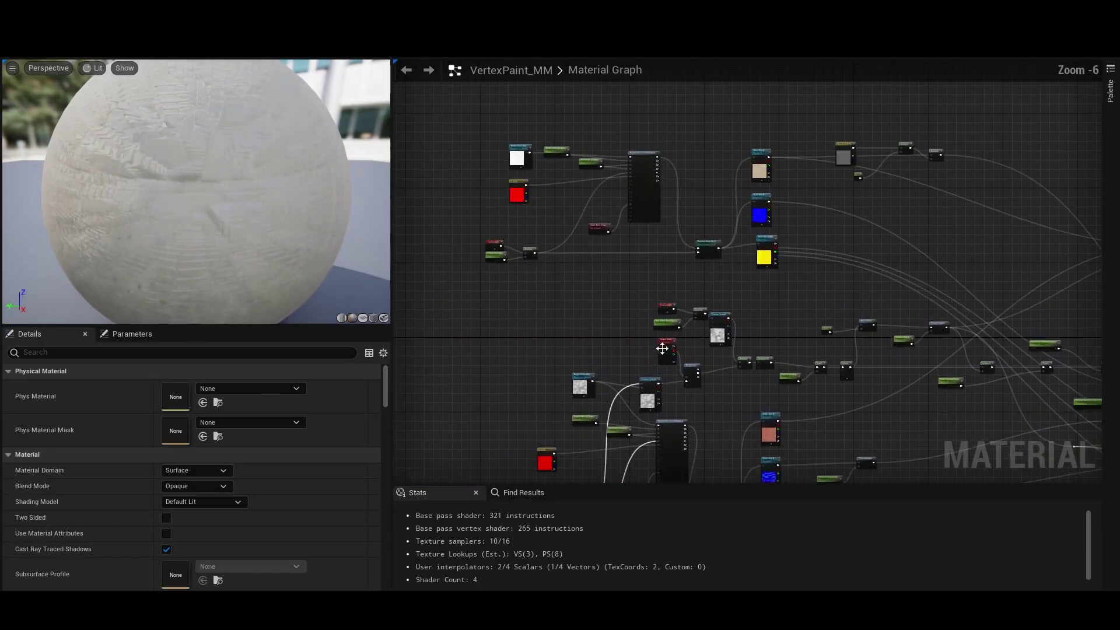
right_drag(618, 306, 664, 271)
drag(570, 233, 548, 234)
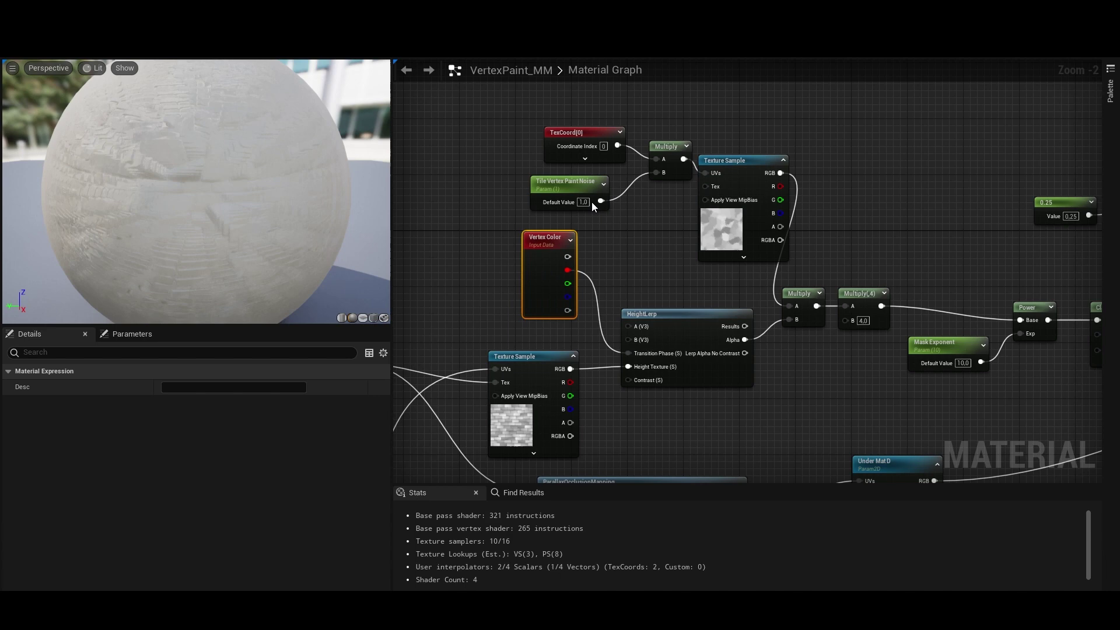
right_drag(605, 267, 593, 257)
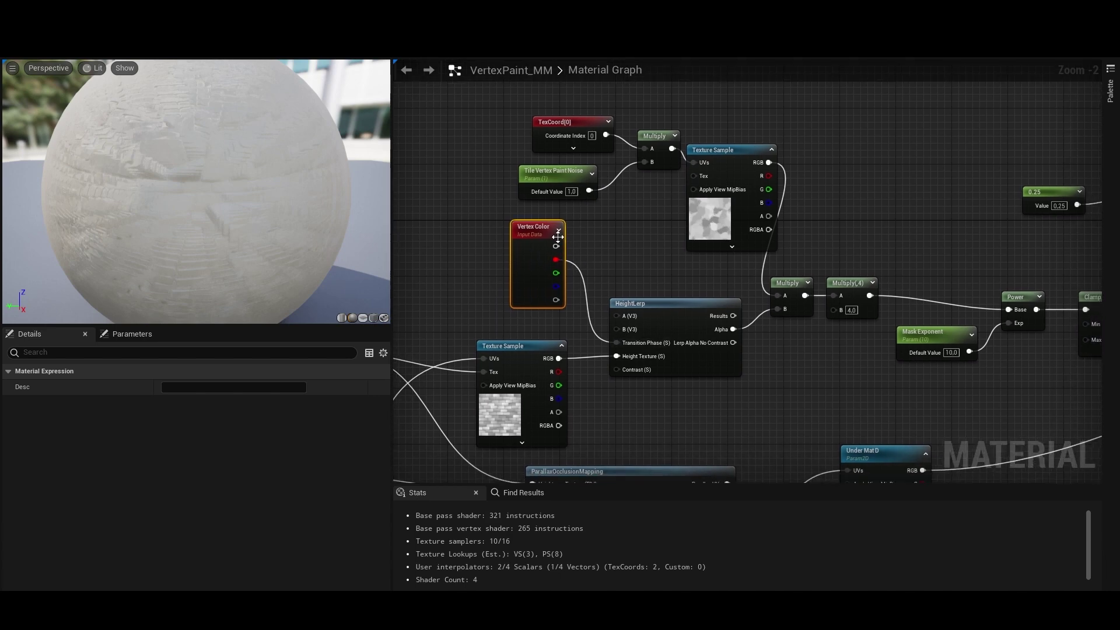
right_drag(602, 346, 774, 234)
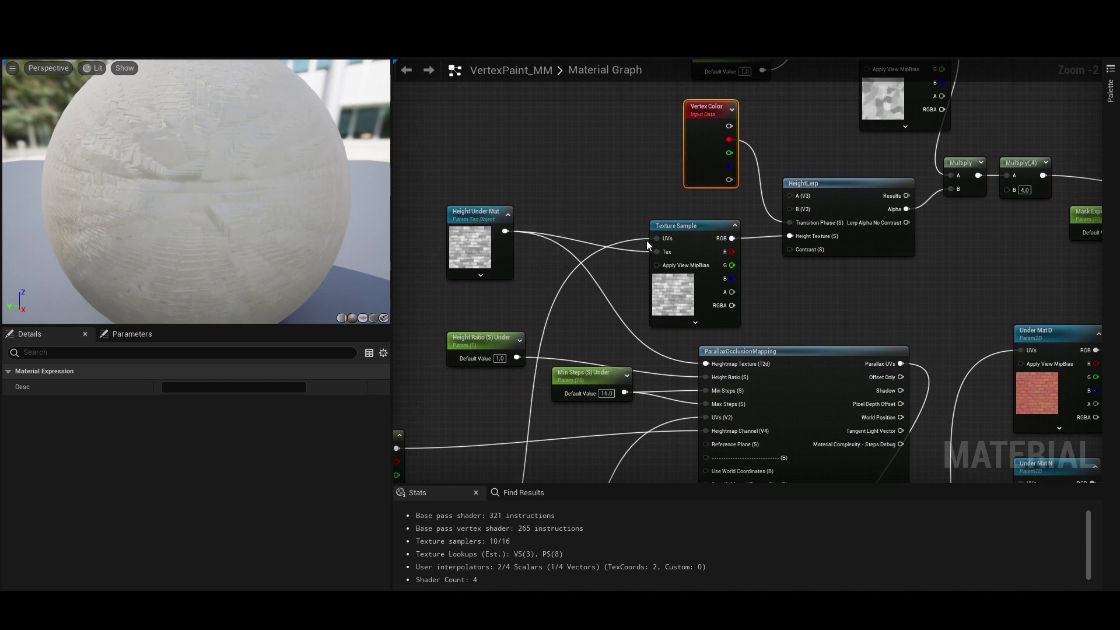
right_drag(727, 299, 742, 214)
right_drag(912, 244, 799, 257)
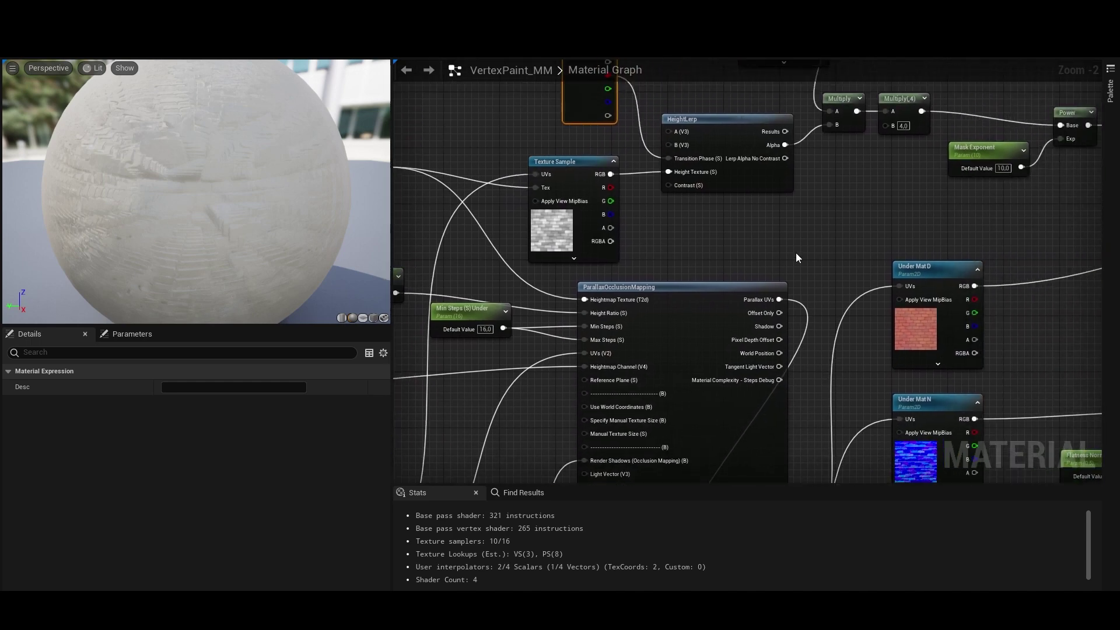
right_drag(702, 232, 698, 248)
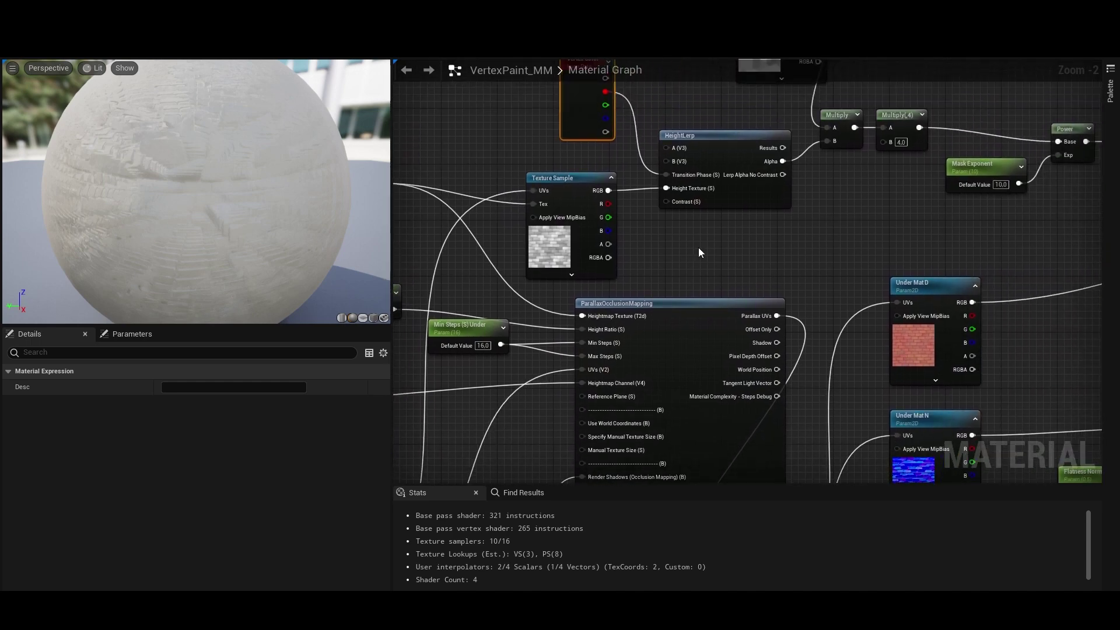
right_drag(778, 247, 676, 416)
drag(433, 261, 698, 393)
- Select the Tile Vertex Paint Noise texture nodes and examine how they multiply with the HeightLerp alpha
right_drag(698, 393, 661, 415)
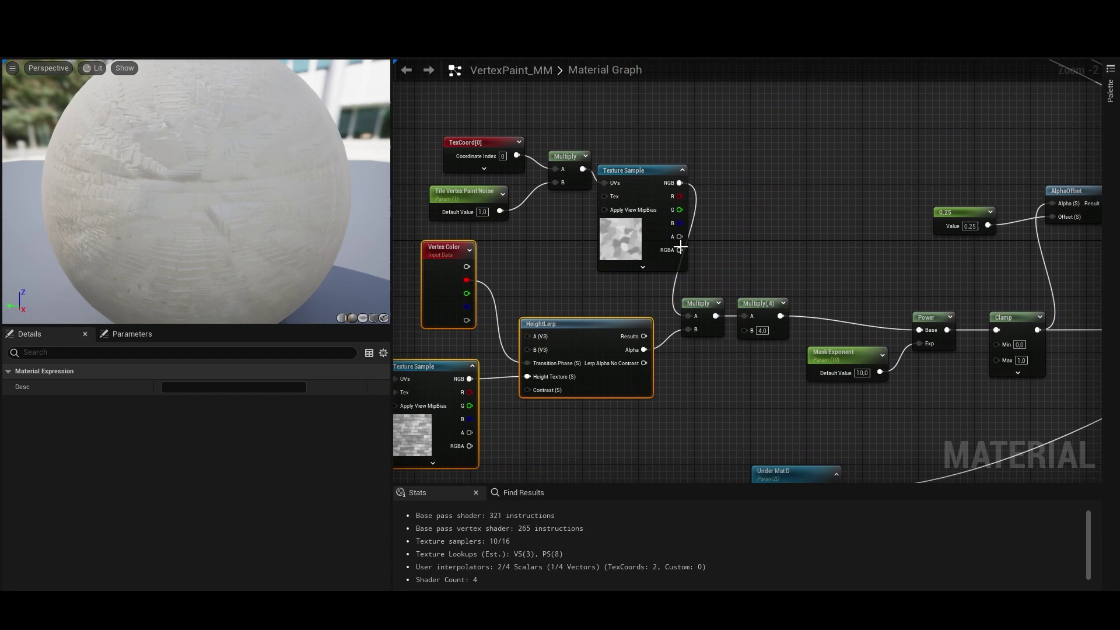
mouse_move(459, 108)
mouse_down()
mouse_move(599, 190)
mouse_move(610, 210)
mouse_up()
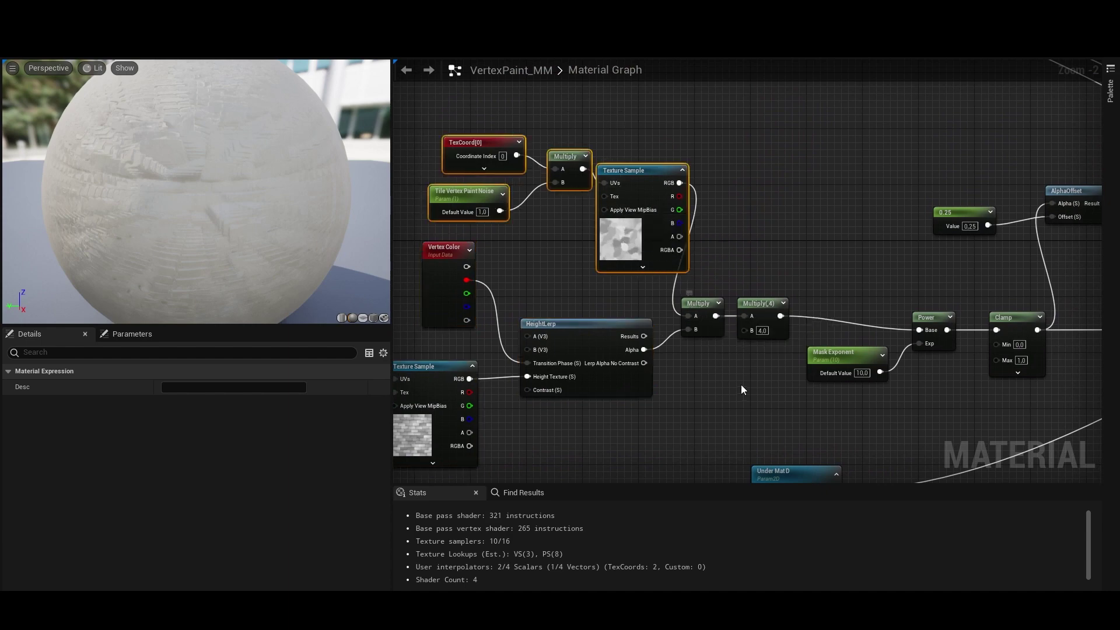
right_drag(742, 386, 695, 393)
right_drag(636, 163, 674, 151)
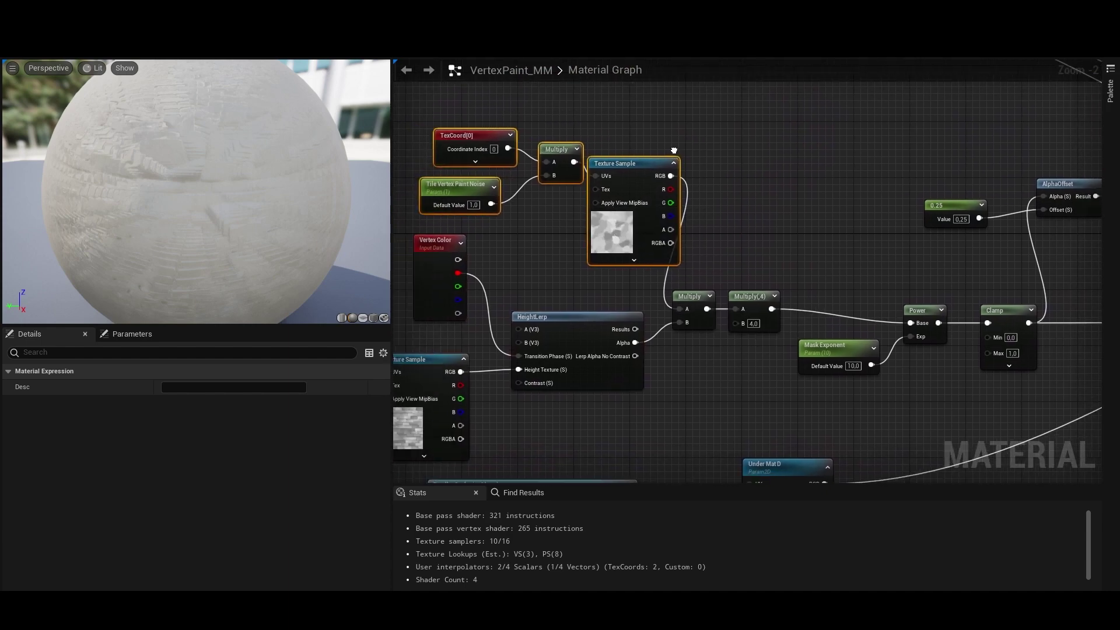
scroll(753, 297, up, 2)
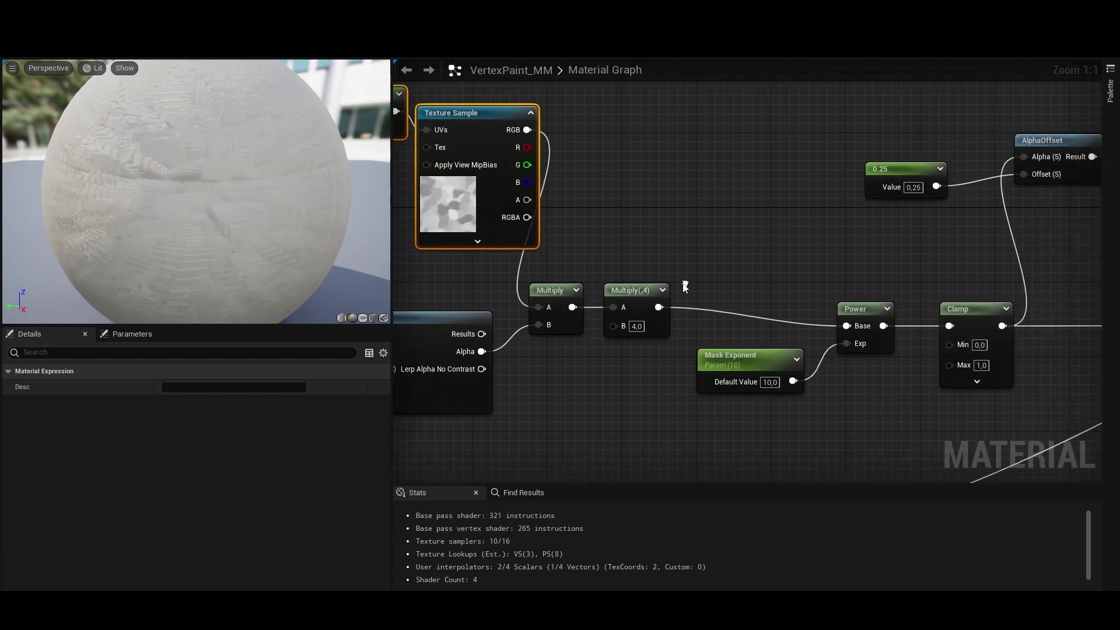
right_drag(730, 295, 684, 286)
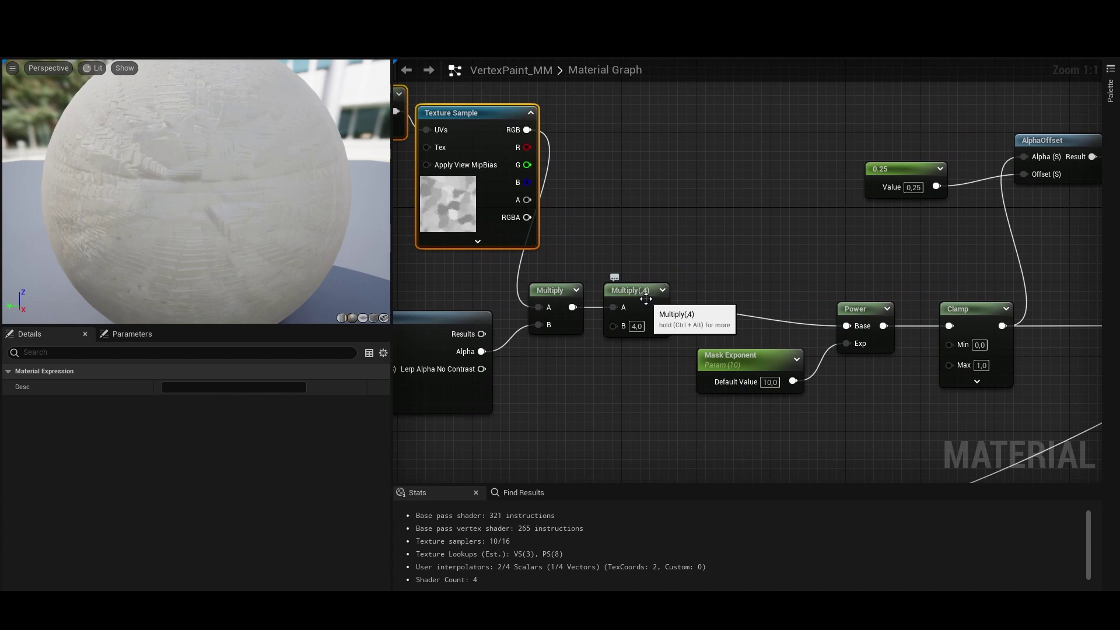
- Examine the Mask Exponent, Power and Clamp nodes that follow the multiplied mask, and select the Clamp node
right_drag(782, 313, 665, 298)
drag(802, 271, 909, 397)
click(913, 390)
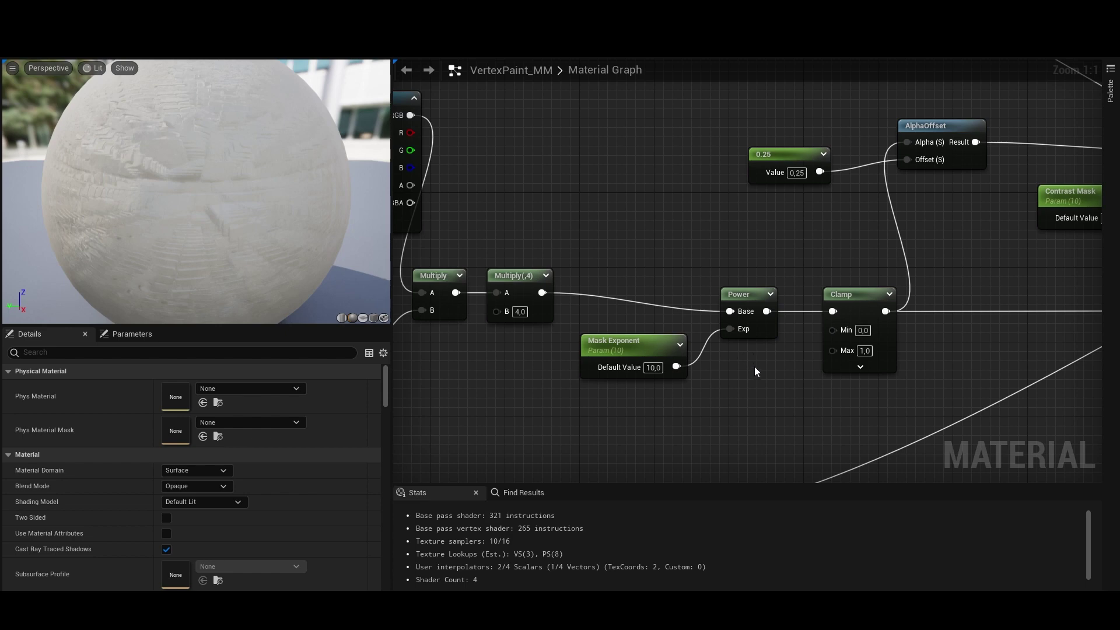
right_drag(758, 366, 744, 368)
click(835, 295)
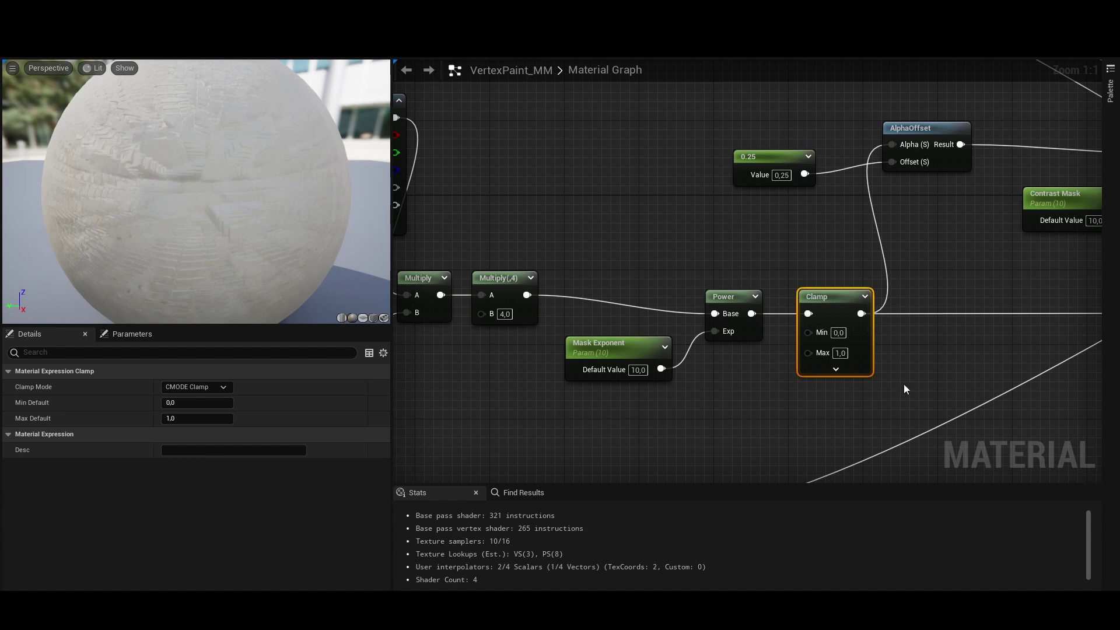
- Examine how the clamped mask passes through AlphaOffset into CheapContrast with the Contrast Mask parameter
right_drag(905, 384, 789, 337)
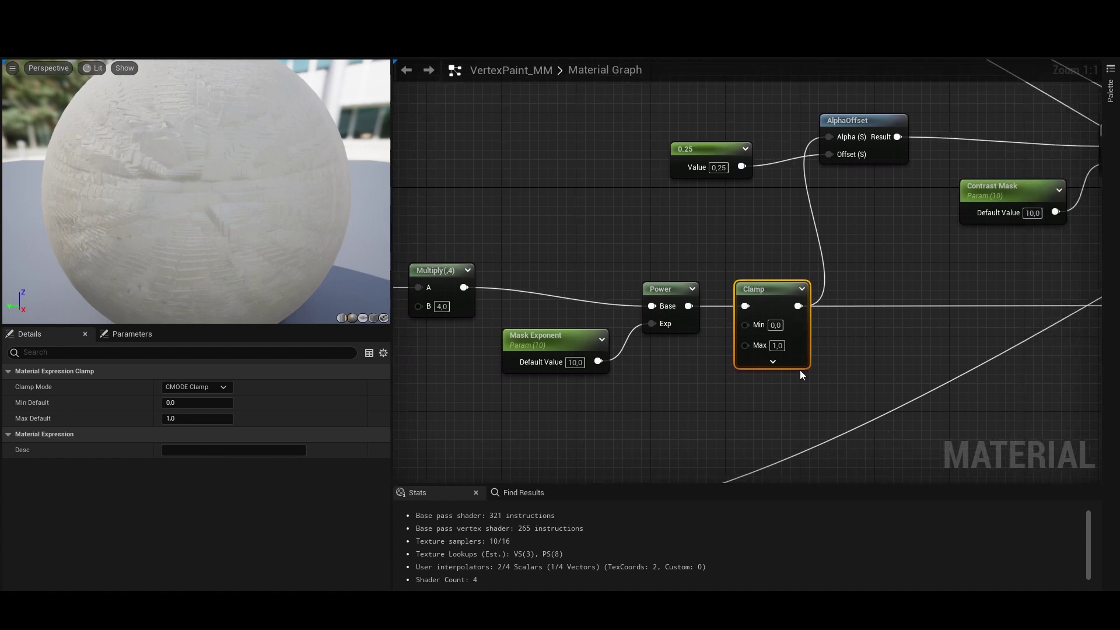
scroll(772, 248, down, 1)
right_drag(772, 248, 501, 296)
right_drag(617, 291, 608, 300)
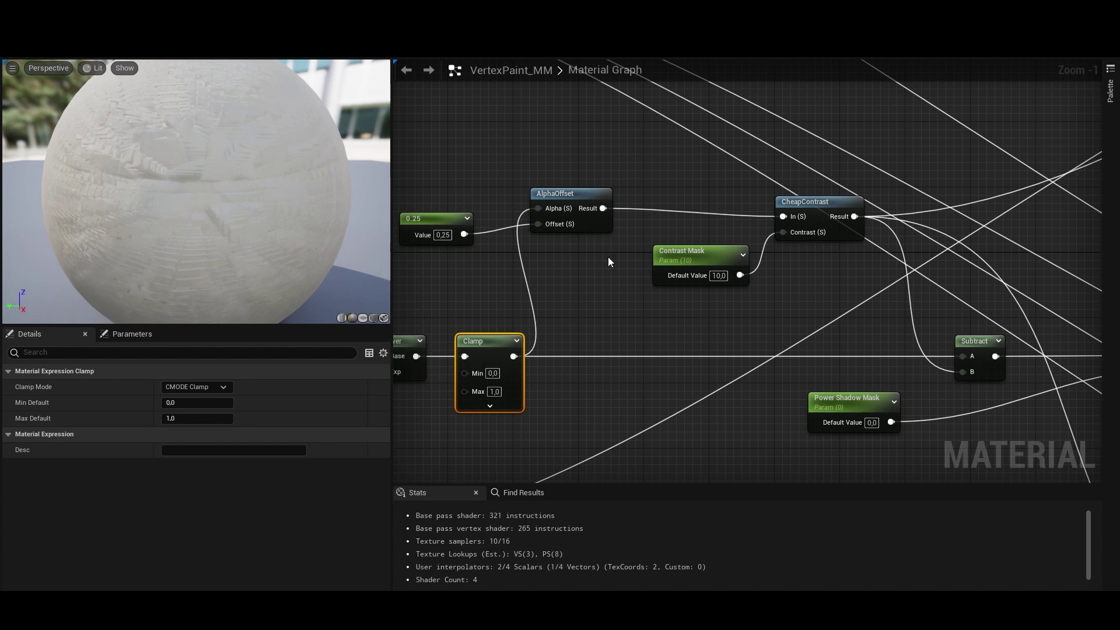
drag(675, 184, 687, 241)
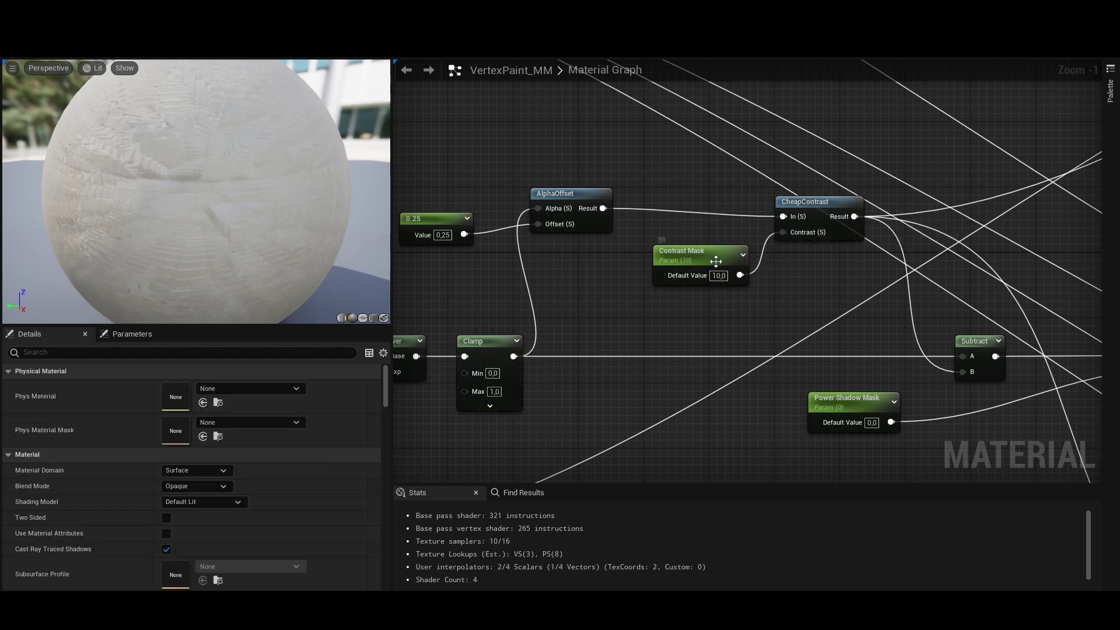
- Trace how the CheapContrast mask and the Main Mat D texture feed the Lerp that blends the base colours
right_drag(781, 279, 582, 246)
right_drag(657, 234, 560, 321)
scroll(595, 287, down, 2)
right_drag(718, 257, 415, 435)
right_drag(779, 321, 784, 375)
scroll(706, 334, down, 2)
right_drag(464, 227, 762, 320)
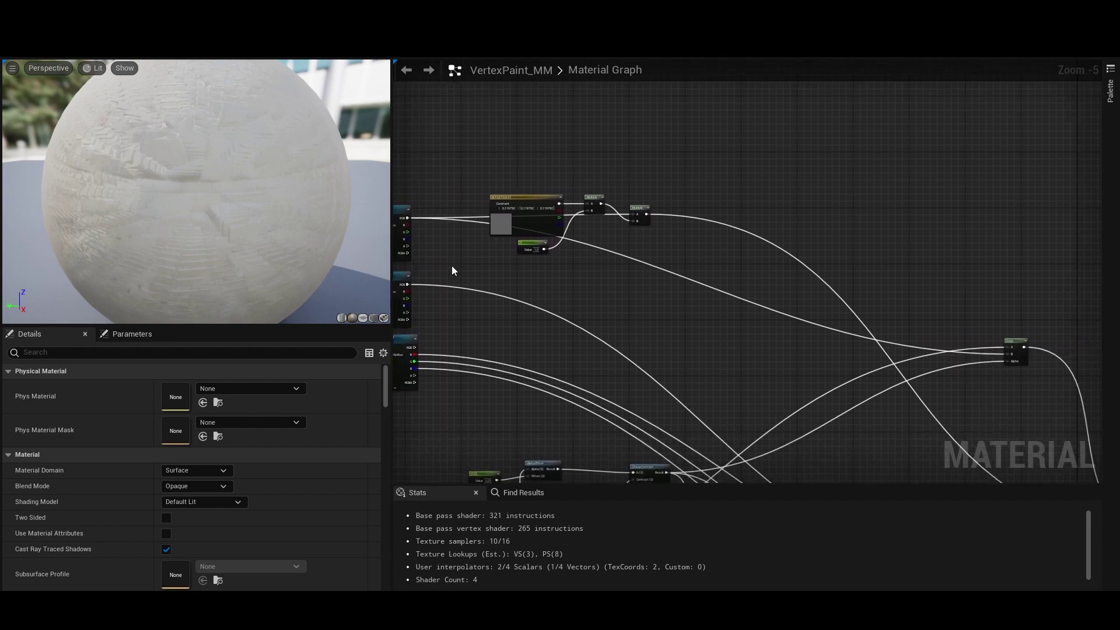
right_drag(453, 271, 497, 273)
right_drag(571, 388, 632, 131)
right_drag(647, 423, 632, 523)
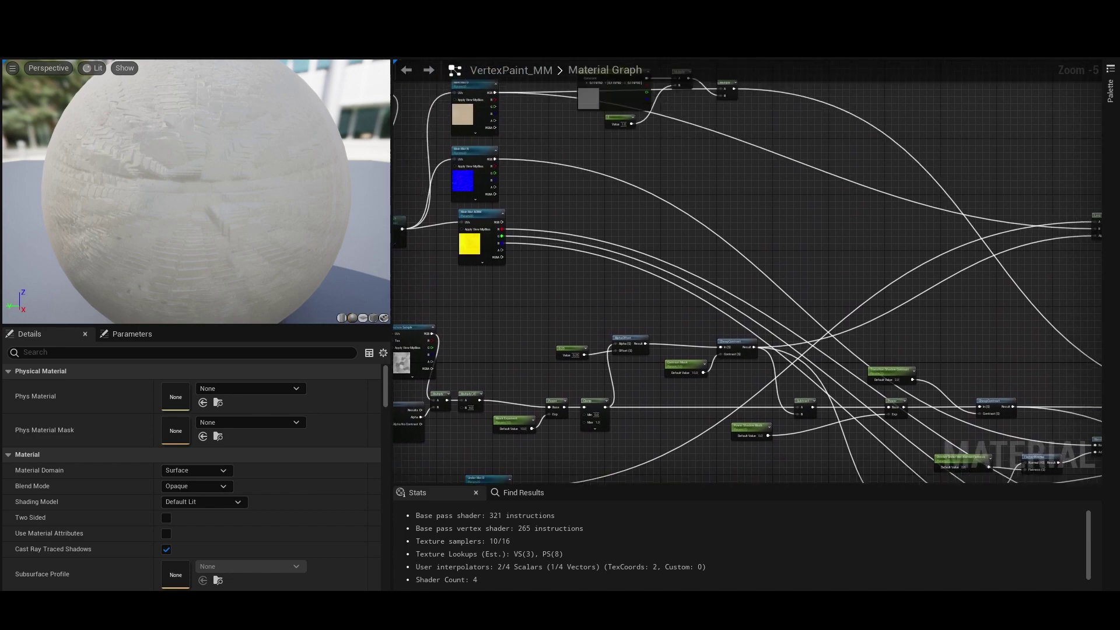
right_drag(729, 320, 596, 337)
scroll(687, 257, up, 2)
right_drag(687, 256, 699, 206)
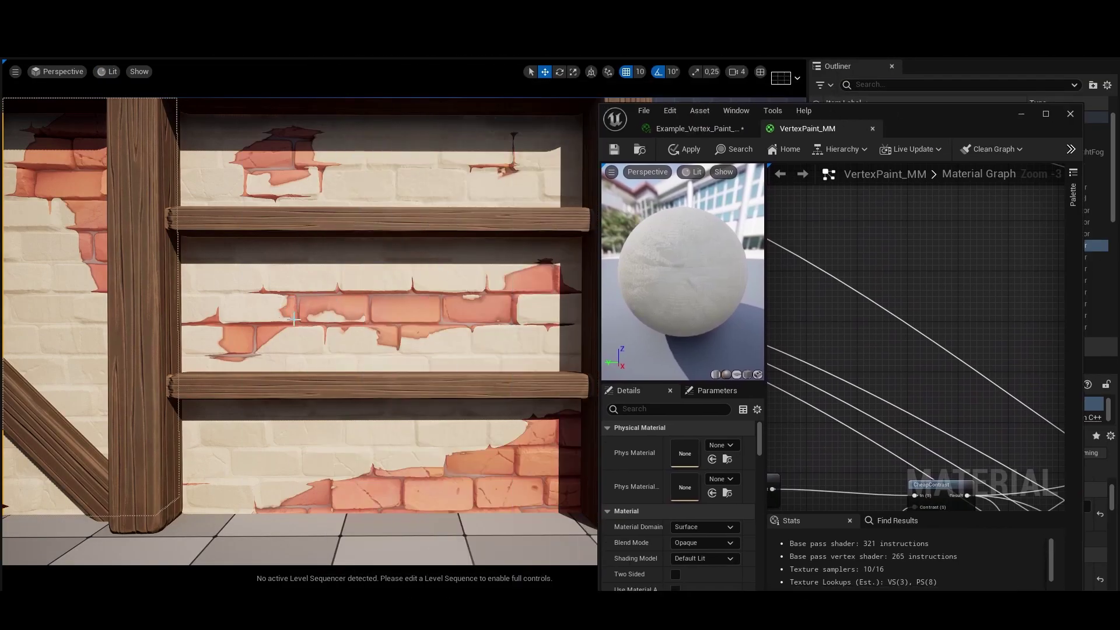
- Examine the grey constant, its value node and the two Multiply nodes fed by Main Mat D, selecting and deselecting the group
drag(955, 124, 708, 7)
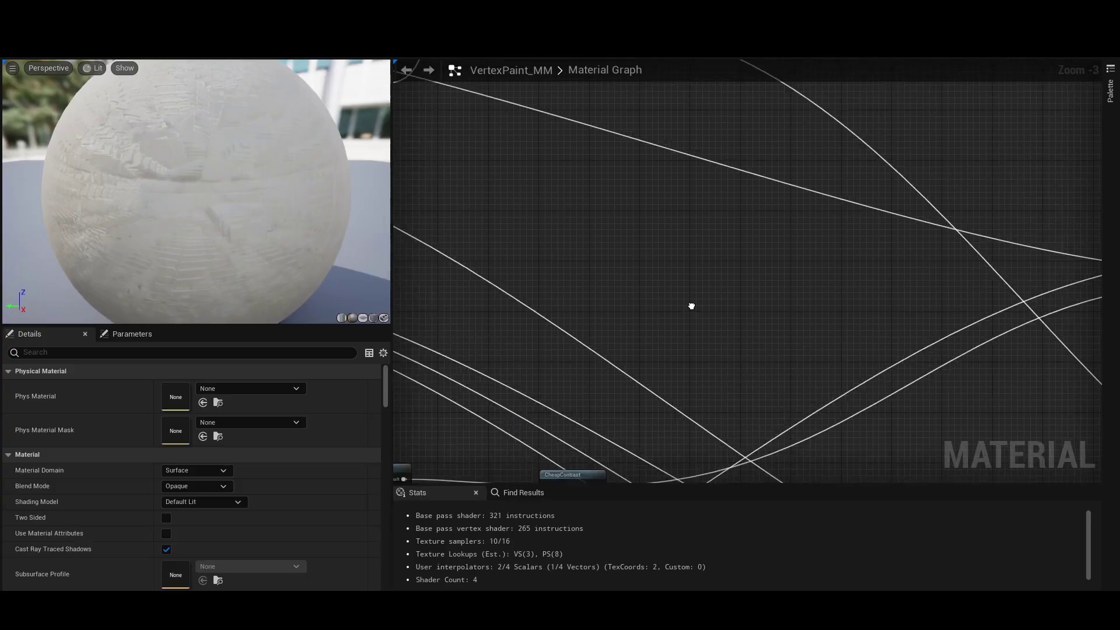
scroll(598, 285, down, 2)
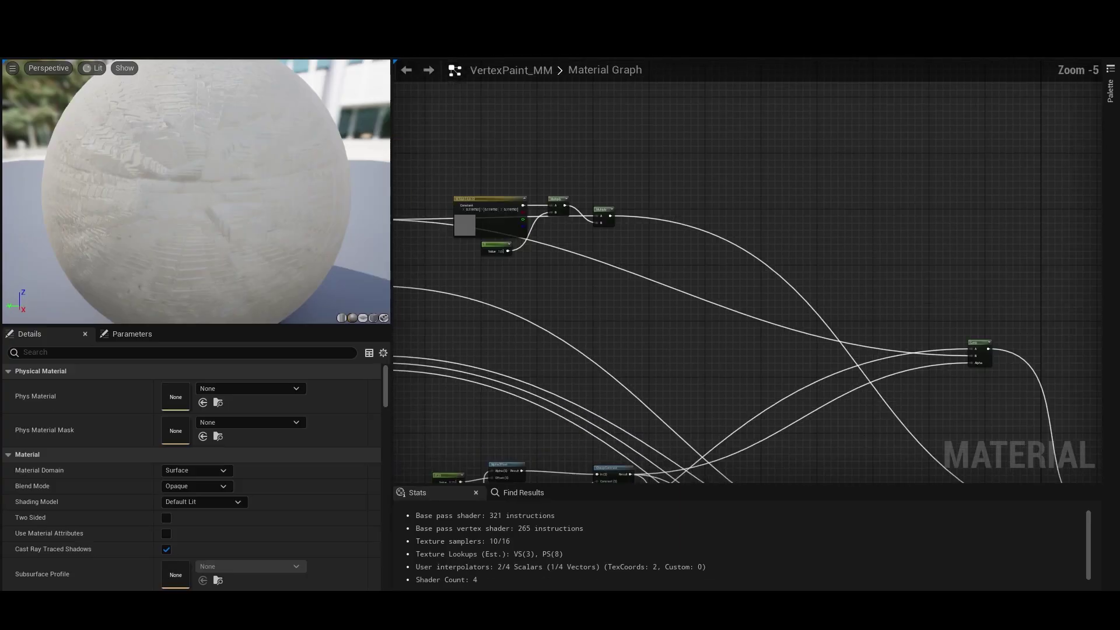
right_drag(597, 285, 651, 317)
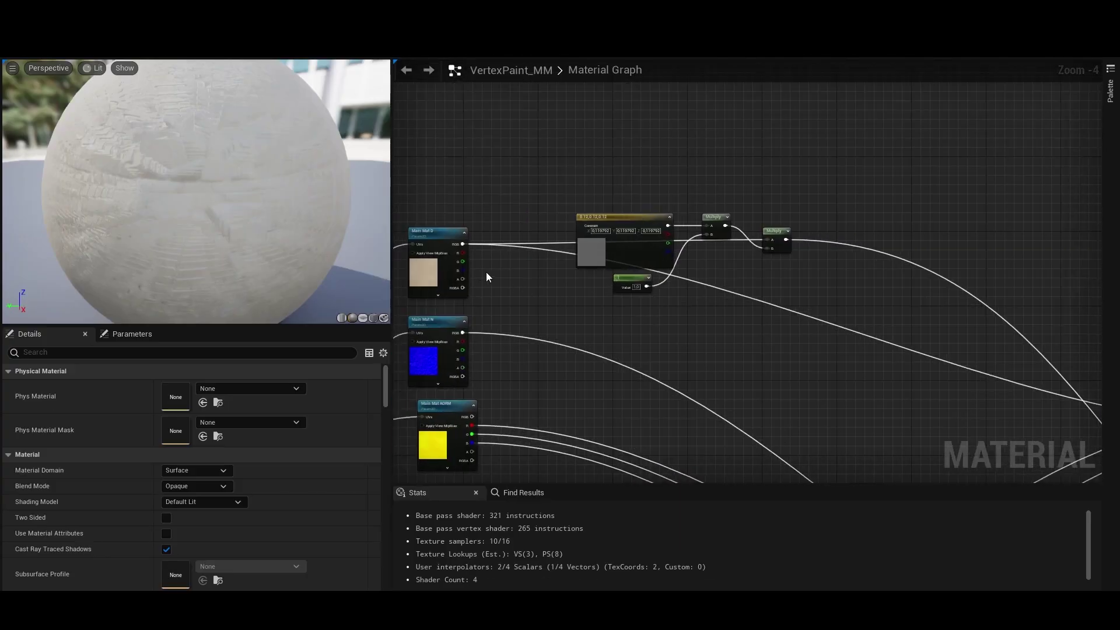
drag(564, 194, 800, 335)
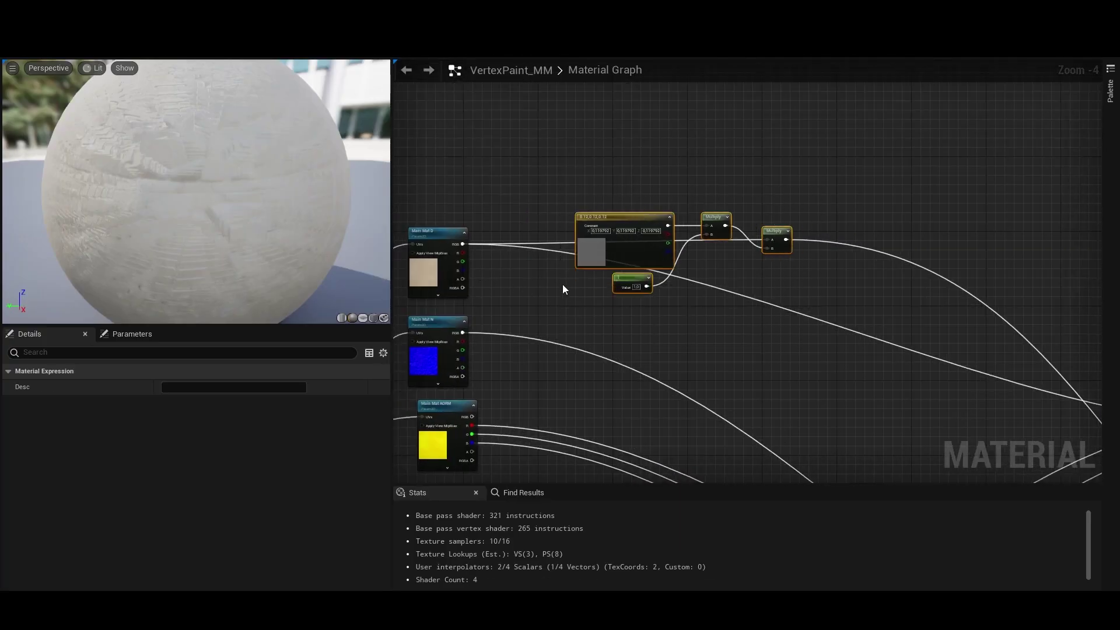
click(563, 288)
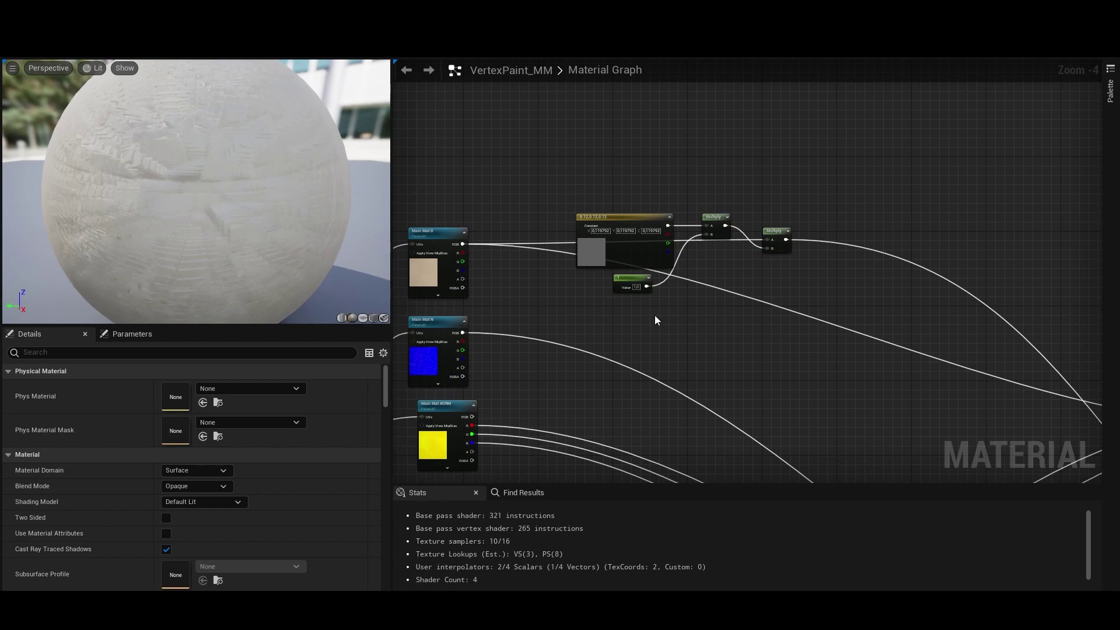
right_drag(876, 475, 733, 388)
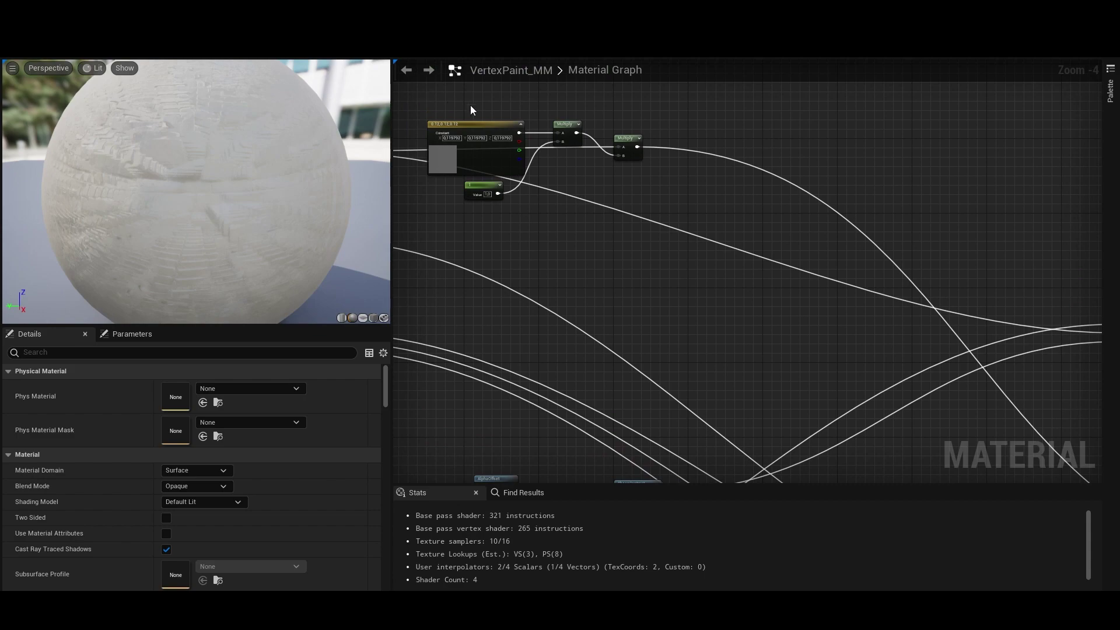
right_drag(691, 172, 709, 280)
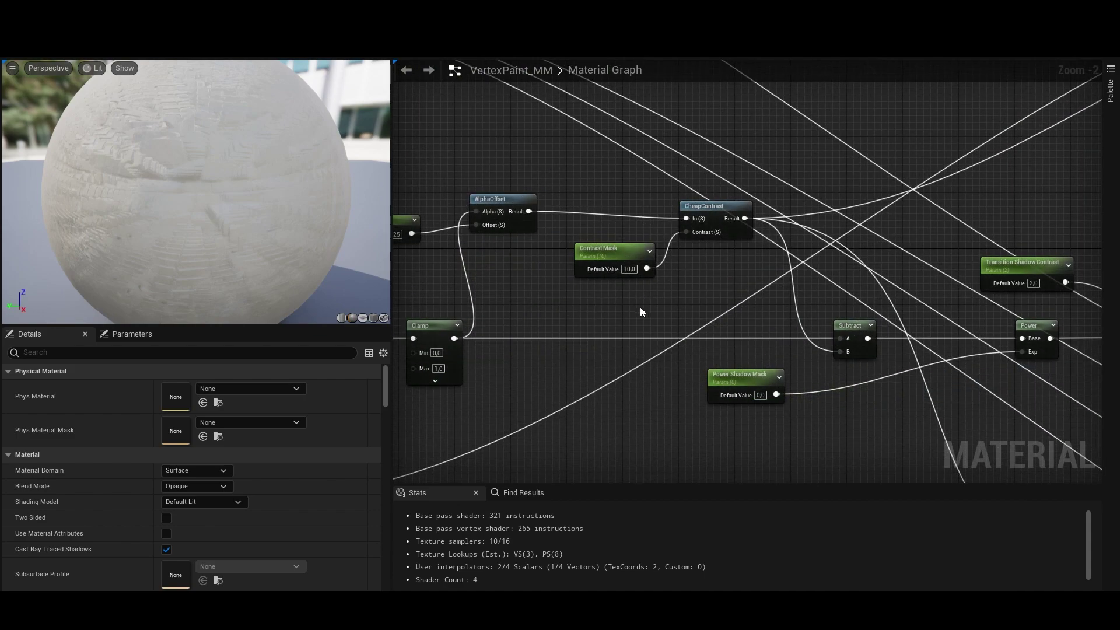
- Trace the mask from Power and Clamp through AlphaOffset and CheapContrast into the Subtract node of the shadow branch
right_drag(564, 317, 882, 321)
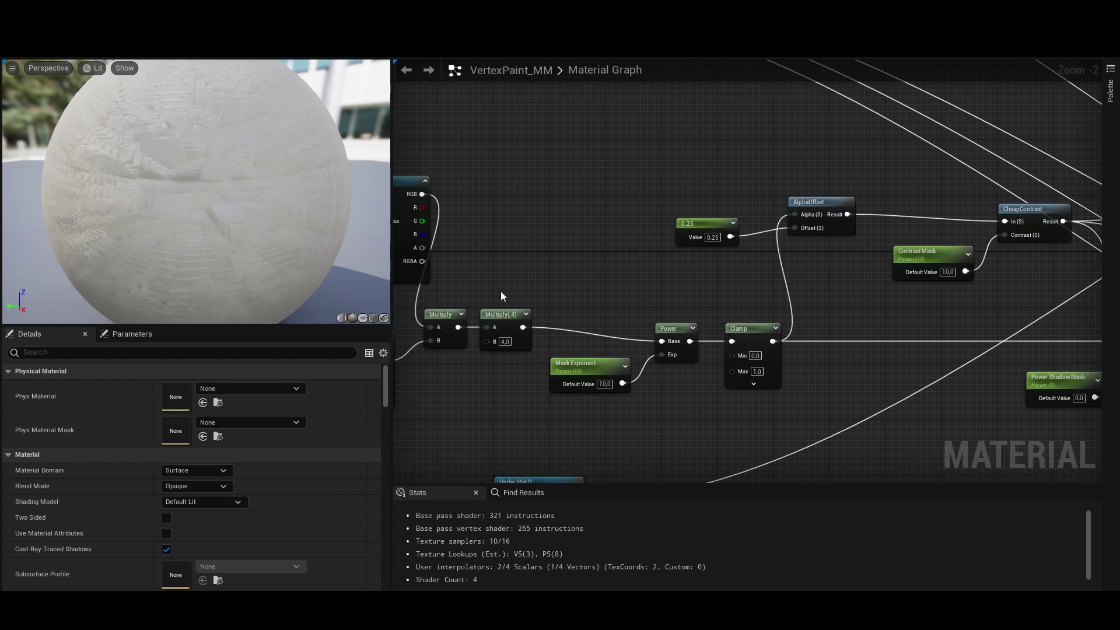
right_drag(615, 373, 675, 373)
scroll(650, 363, down, 1)
right_drag(571, 388, 653, 403)
right_drag(916, 405, 527, 401)
scroll(527, 401, up, 1)
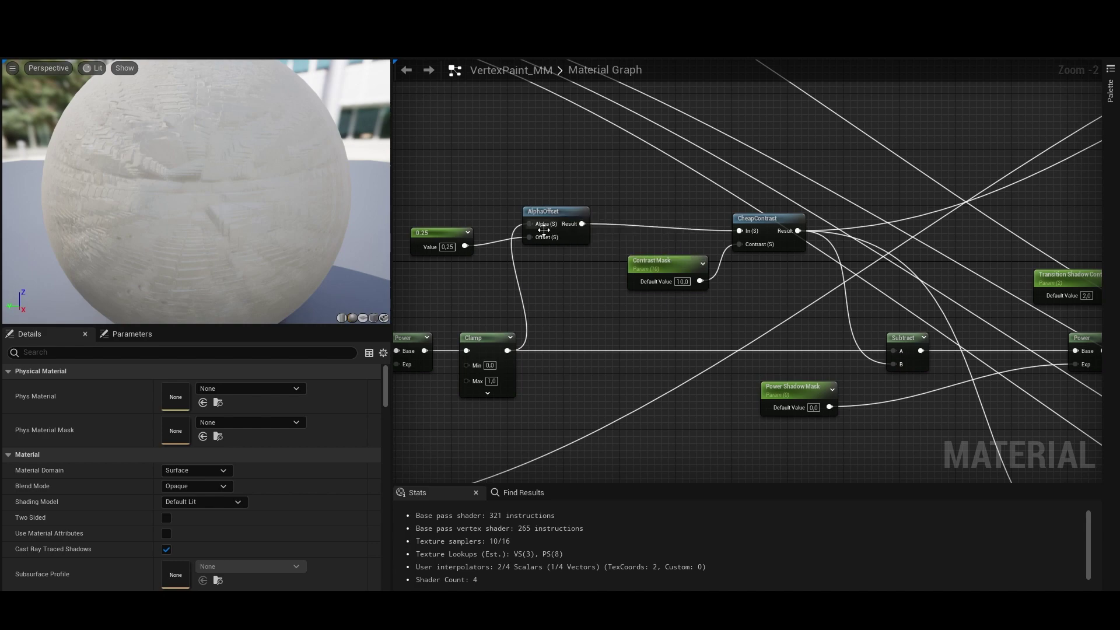
right_drag(884, 294, 572, 247)
scroll(572, 247, down, 2)
right_drag(660, 282, 530, 289)
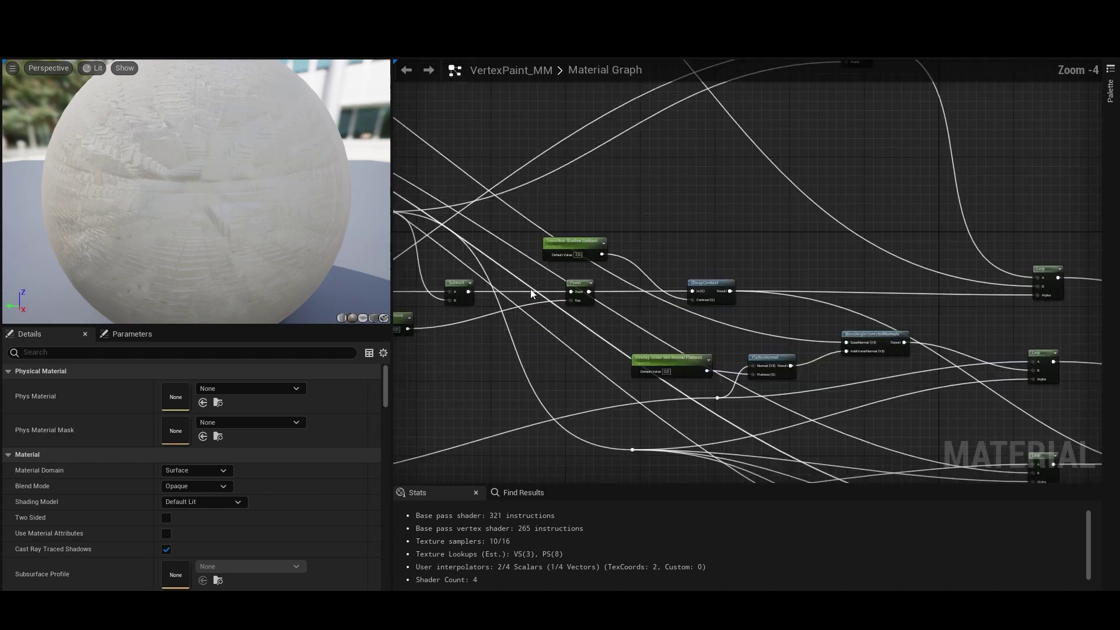
- Preview the shadow mask on the wall by linking its CheapContrast result to Base Color and applying it, and undo the link
scroll(530, 288, down, 1)
drag(492, 289, 902, 326)
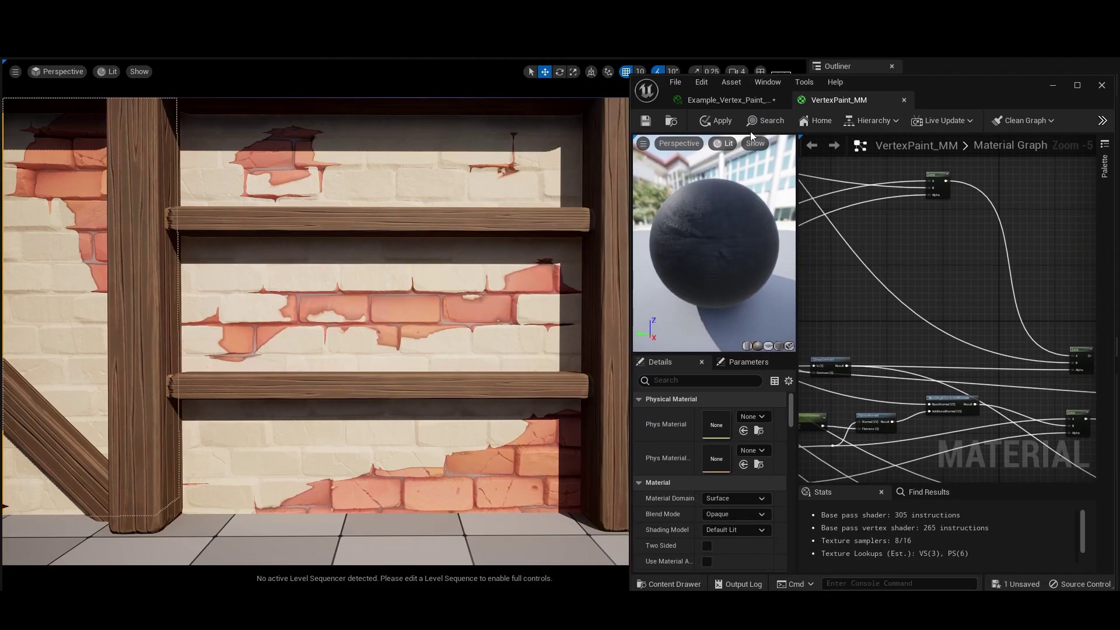
click(716, 119)
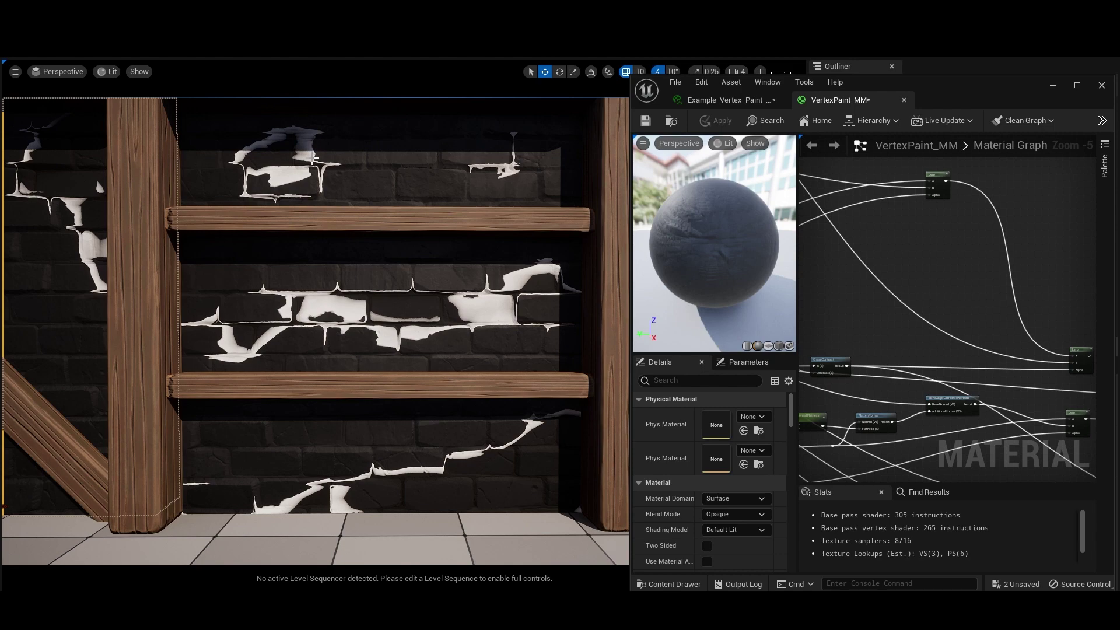
key(ctrl+z)
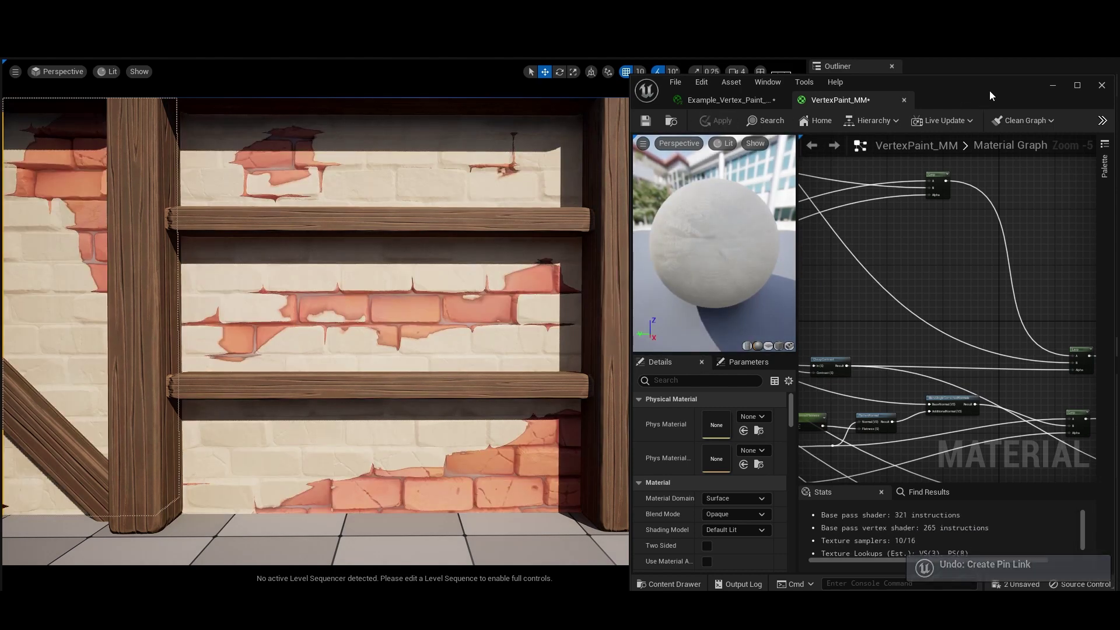
- Examine how Subtract, Power Shadow Mask and Transition Shadow Contrast shape the shadow mask, comparing the nodes with the wall's plaster edges
double_click(990, 90)
right_drag(740, 255, 1089, 246)
scroll(739, 286, up, 2)
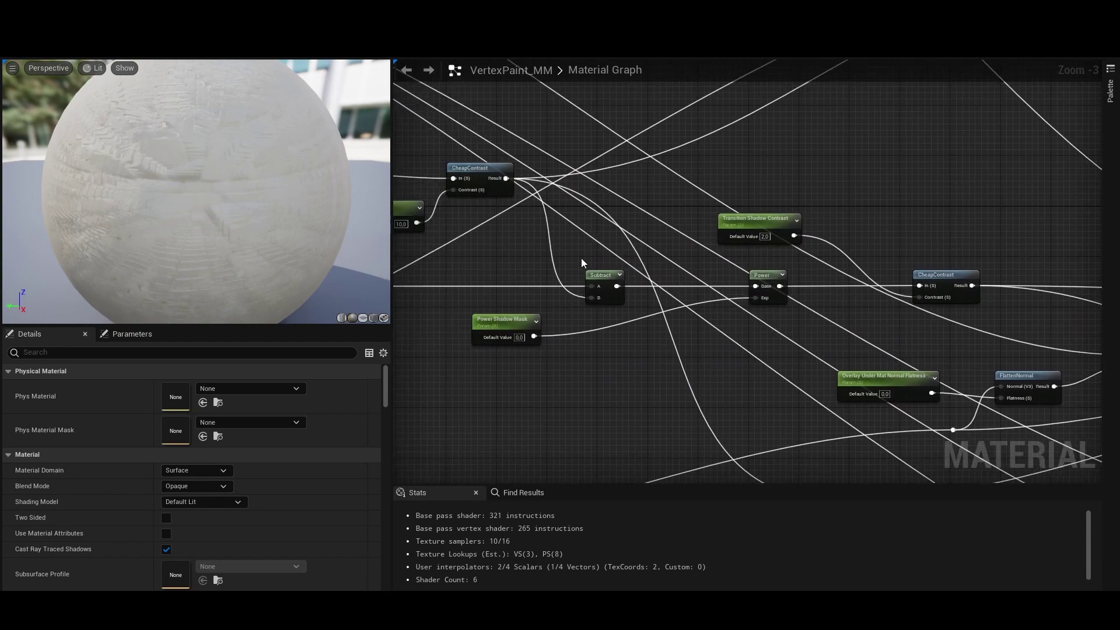
right_drag(691, 283, 573, 284)
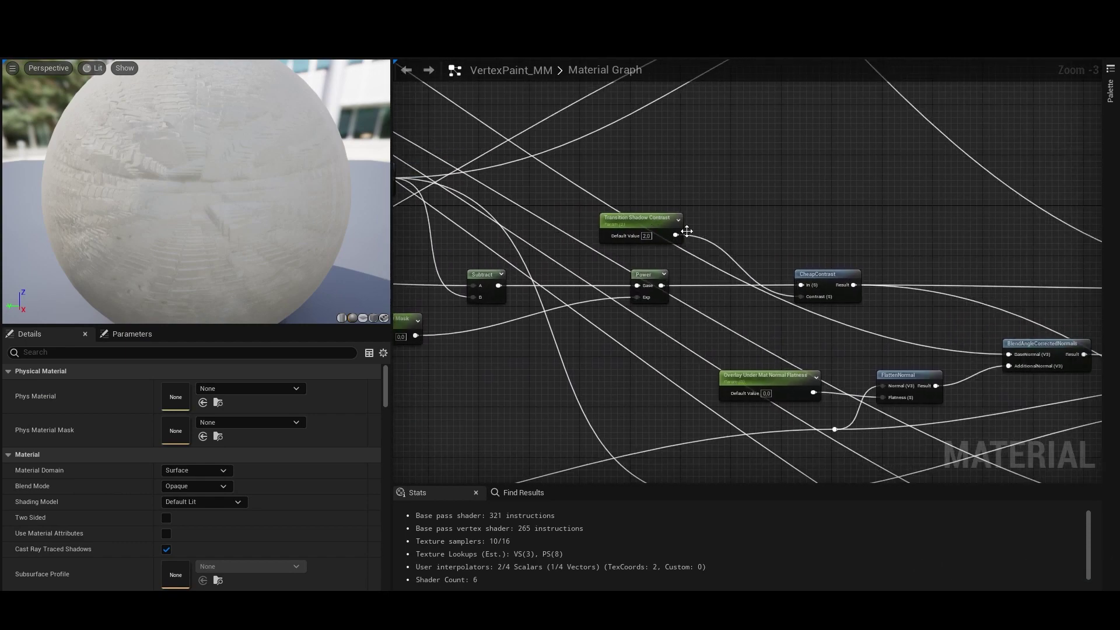
right_drag(849, 291, 523, 339)
right_drag(660, 320, 691, 262)
scroll(680, 269, down, 1)
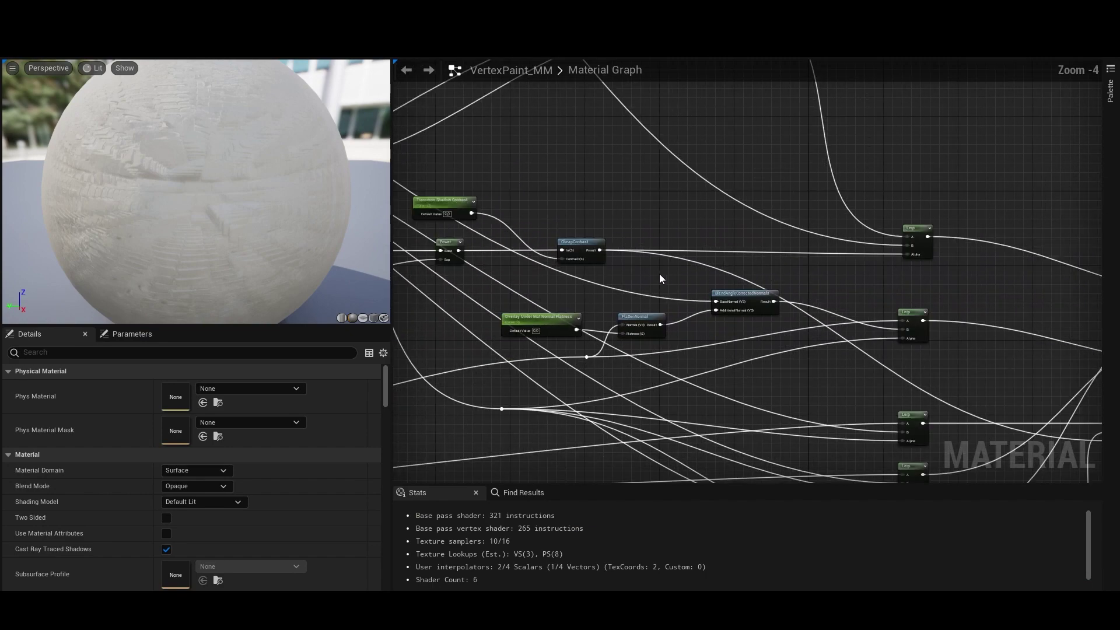
drag(738, 20, 768, 89)
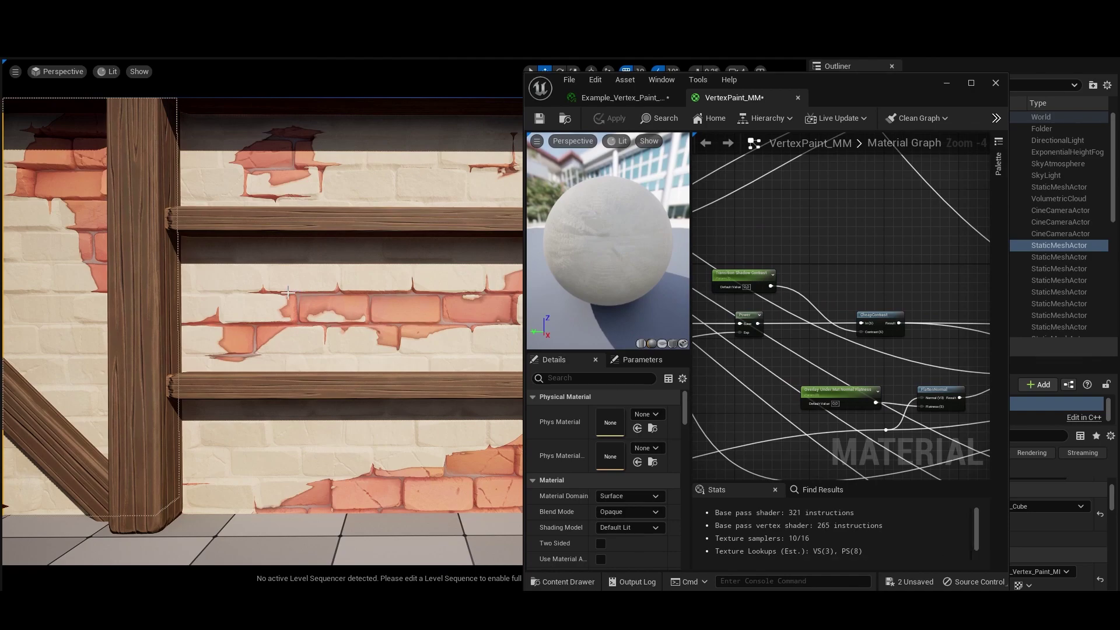
double_click(870, 94)
- Examine how the Lerp nodes and the black constant feed the VertexPaint_MM output, including Normal and Ambient Occlusion
right_drag(668, 292, 648, 202)
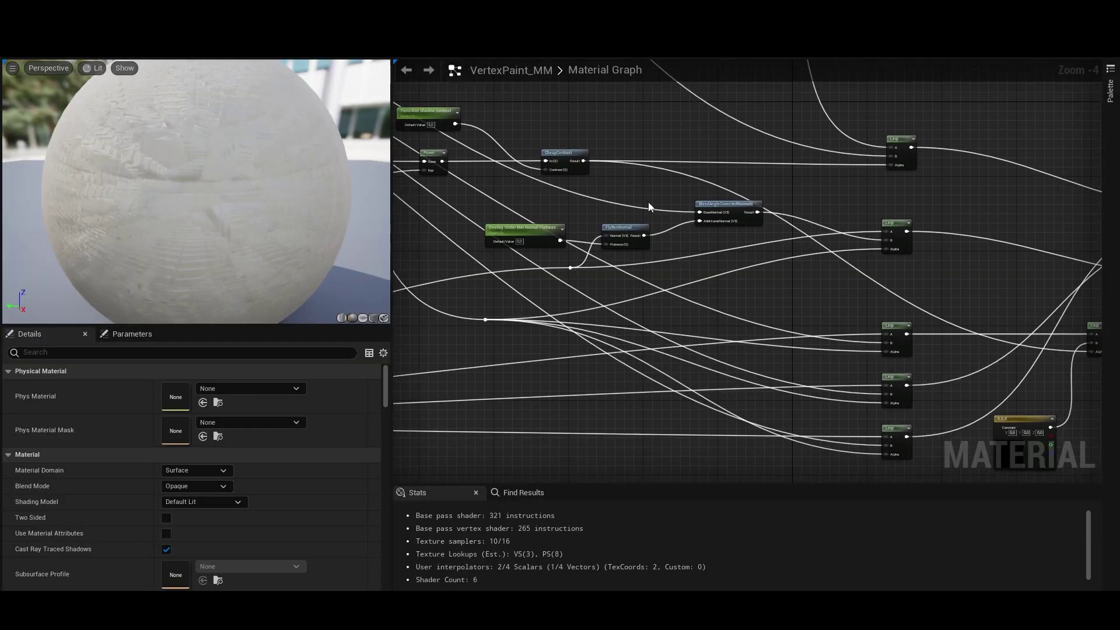
scroll(639, 219, down, 1)
right_drag(686, 271, 591, 251)
scroll(778, 289, up, 1)
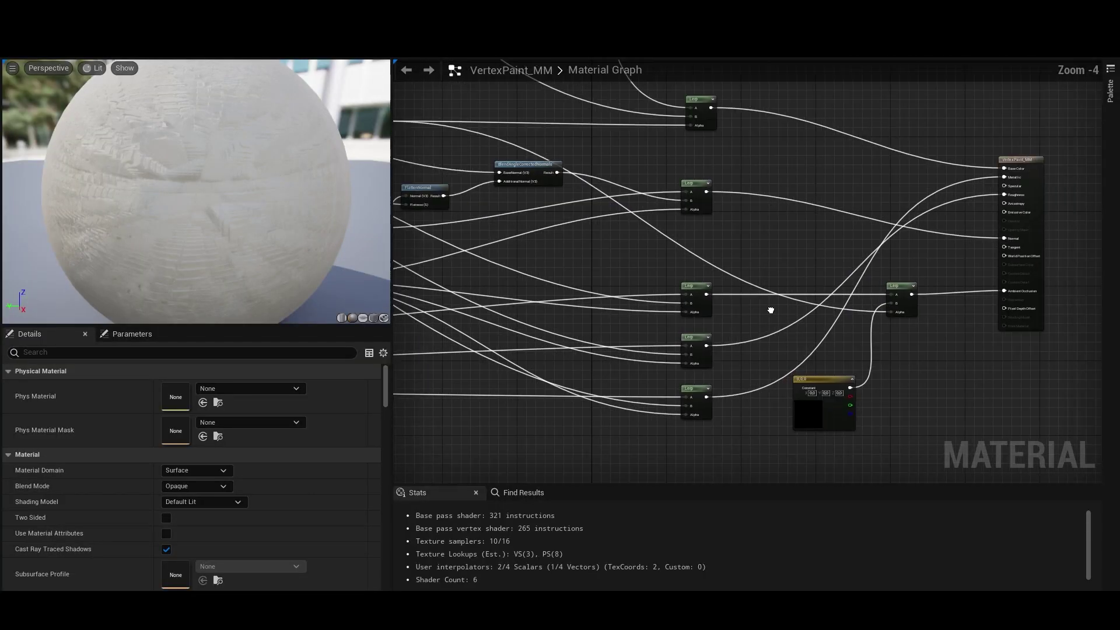
right_drag(891, 292, 784, 285)
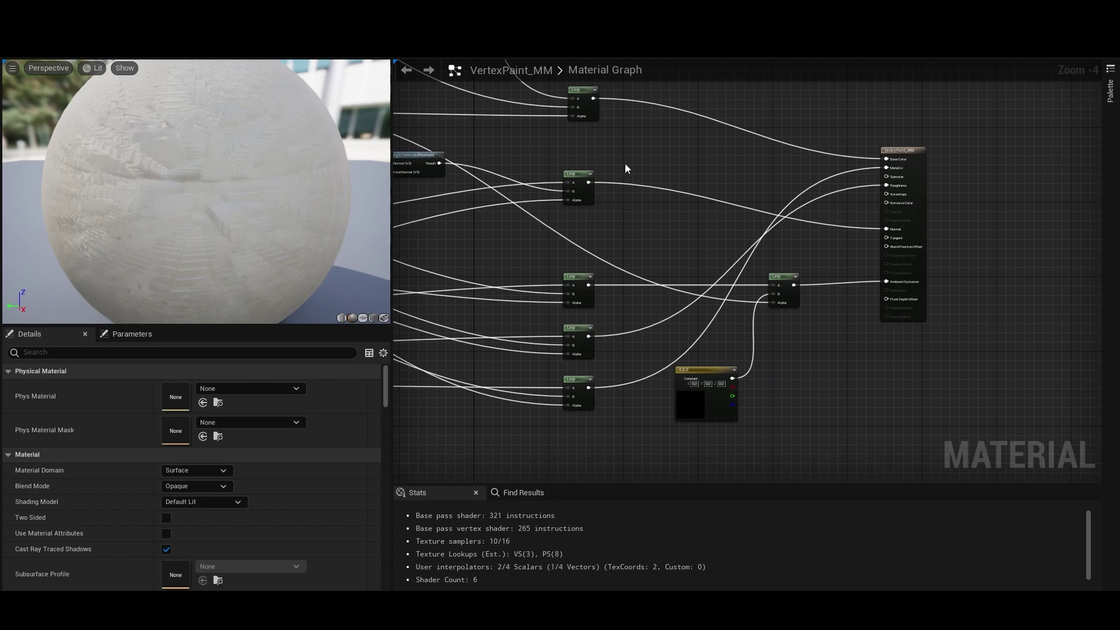
- Examine how Overlay Under Mat Normal Flatness drives FlattenNormal and BlendAngleCorrectedNormals, and reveal the wall beside the graph
right_drag(625, 163, 845, 202)
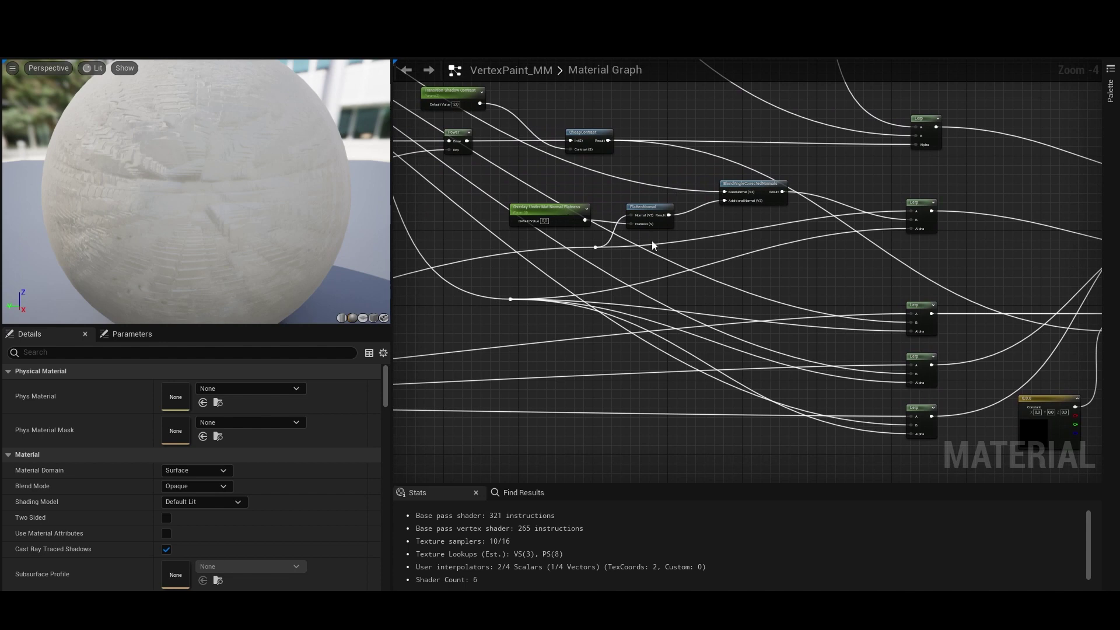
scroll(752, 203, up, 1)
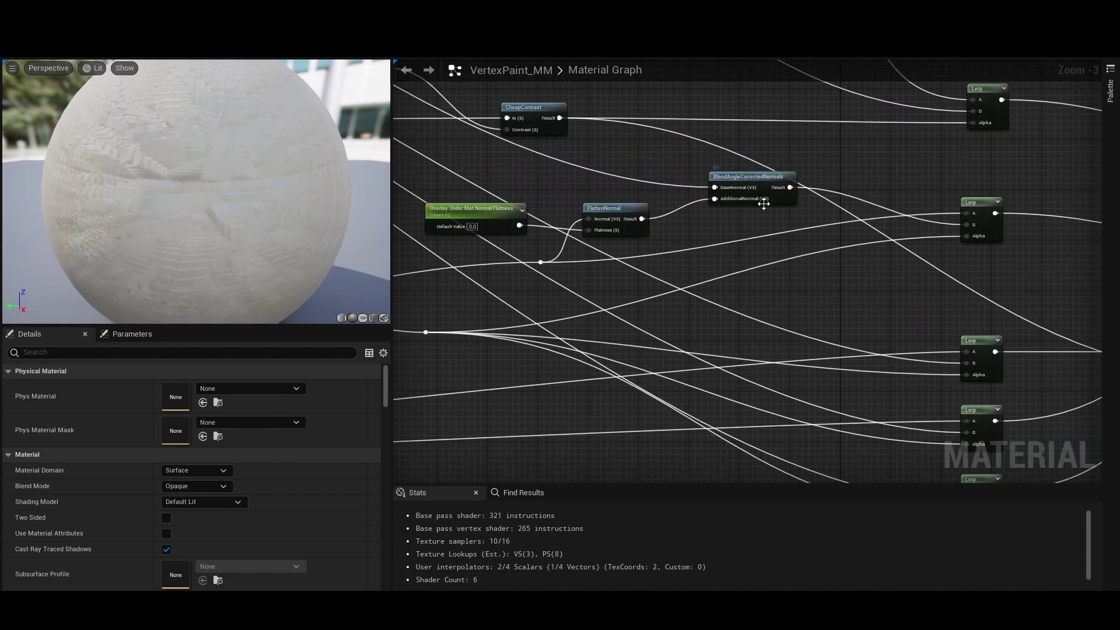
right_drag(688, 249, 693, 252)
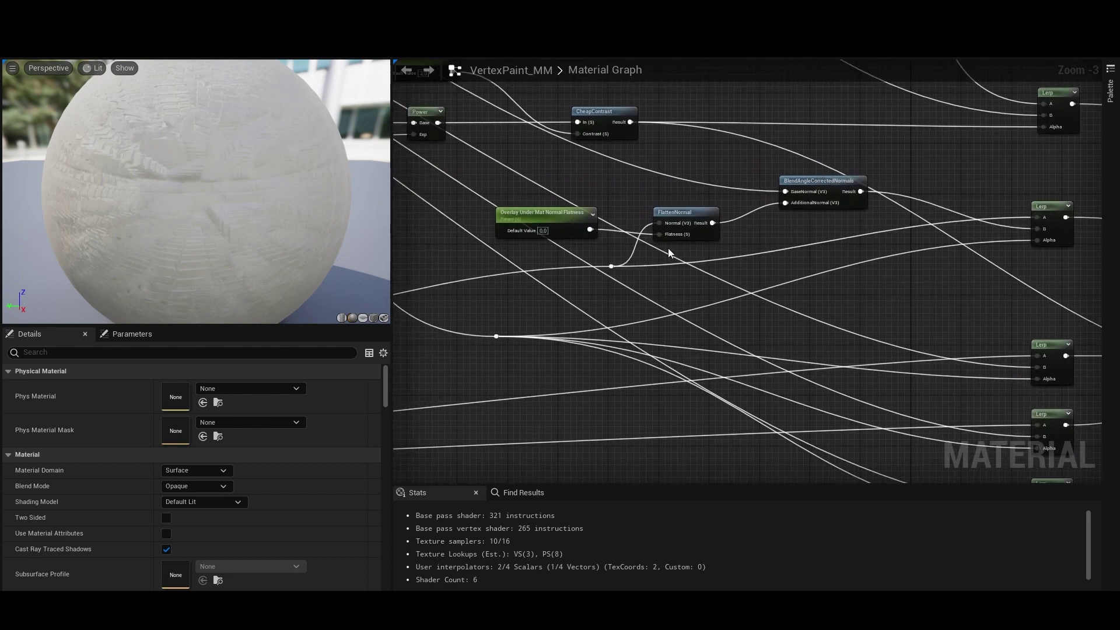
drag(645, 7, 803, 81)
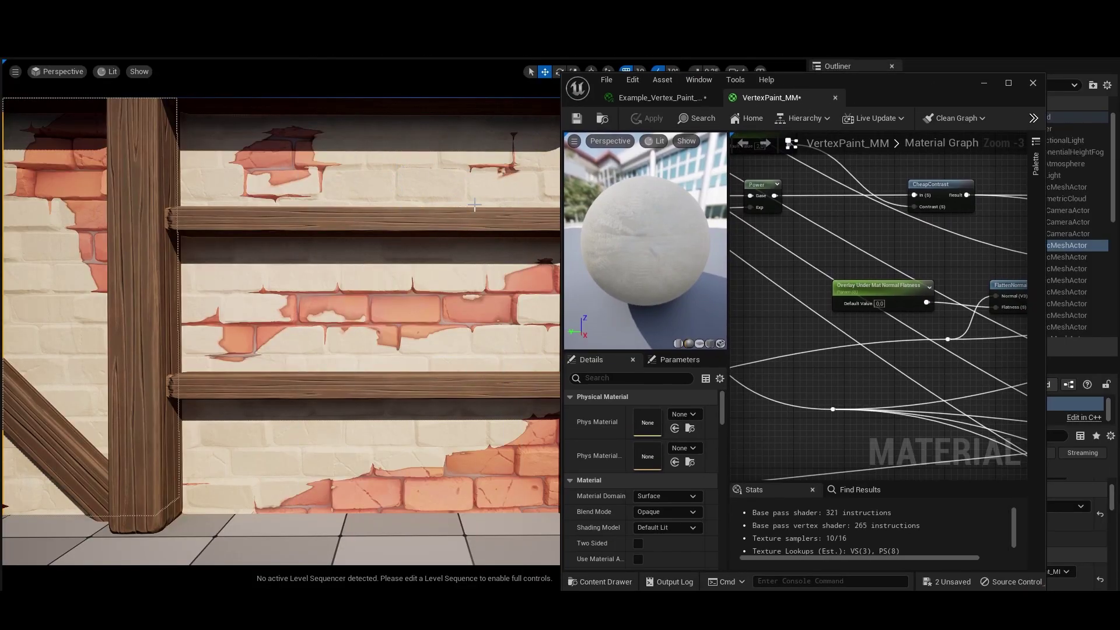
- Close the VertexPaint_MM material graph and move and narrow the material instance window to uncover more of the wall
middle_click(763, 99)
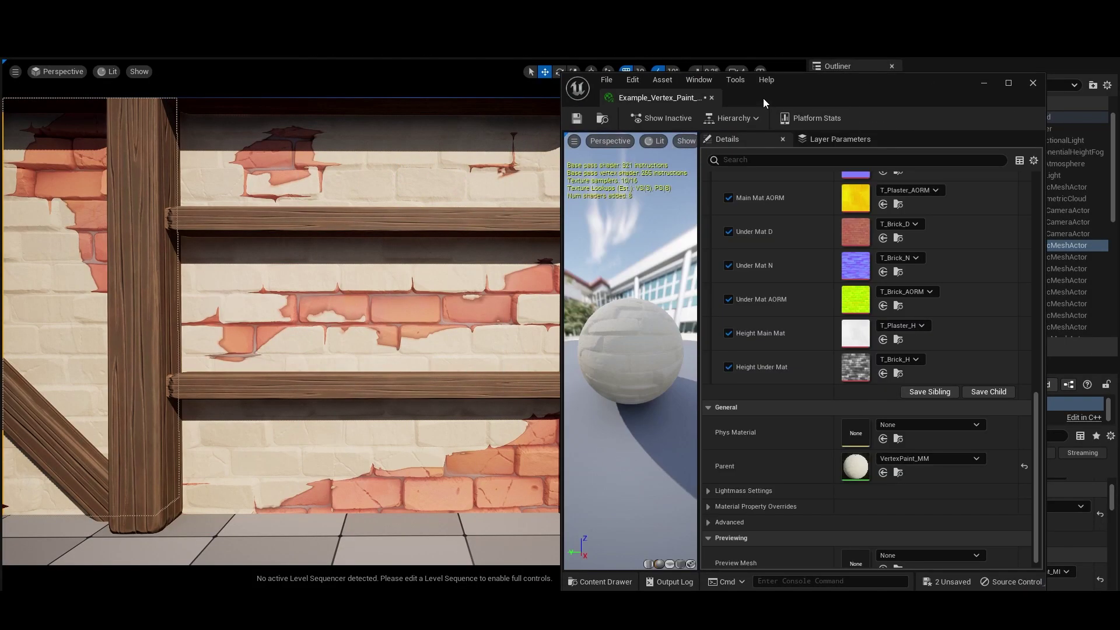
drag(866, 91, 925, 89)
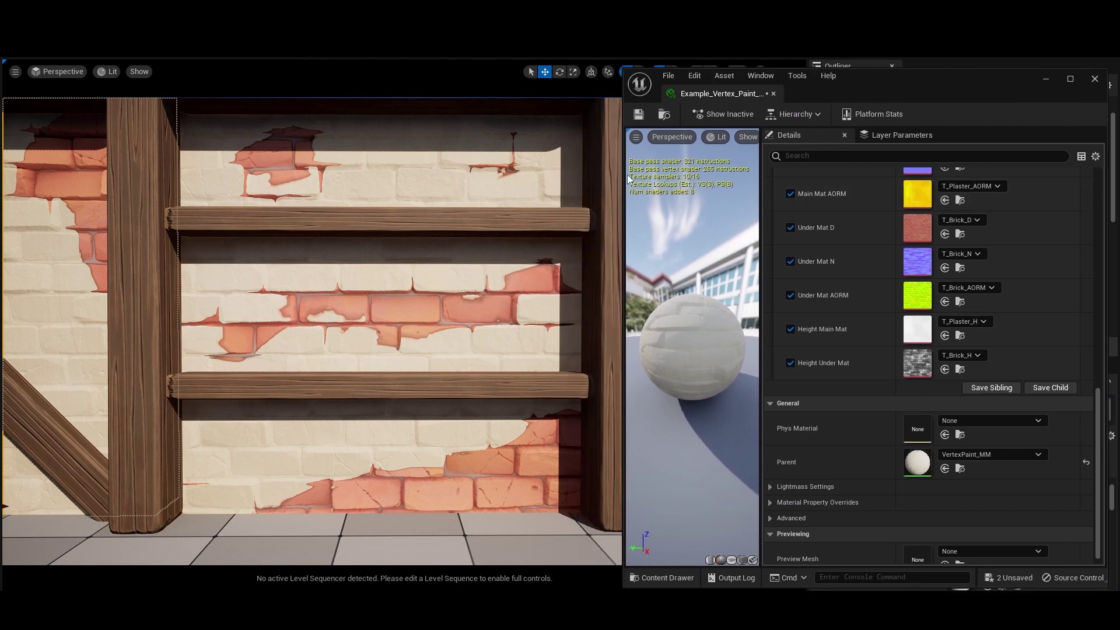
drag(623, 178, 701, 178)
- Review the instance's mask, texture control and texture parameters, clear the viewport selection and inspect the brick and plaster wall
scroll(936, 307, up, 5)
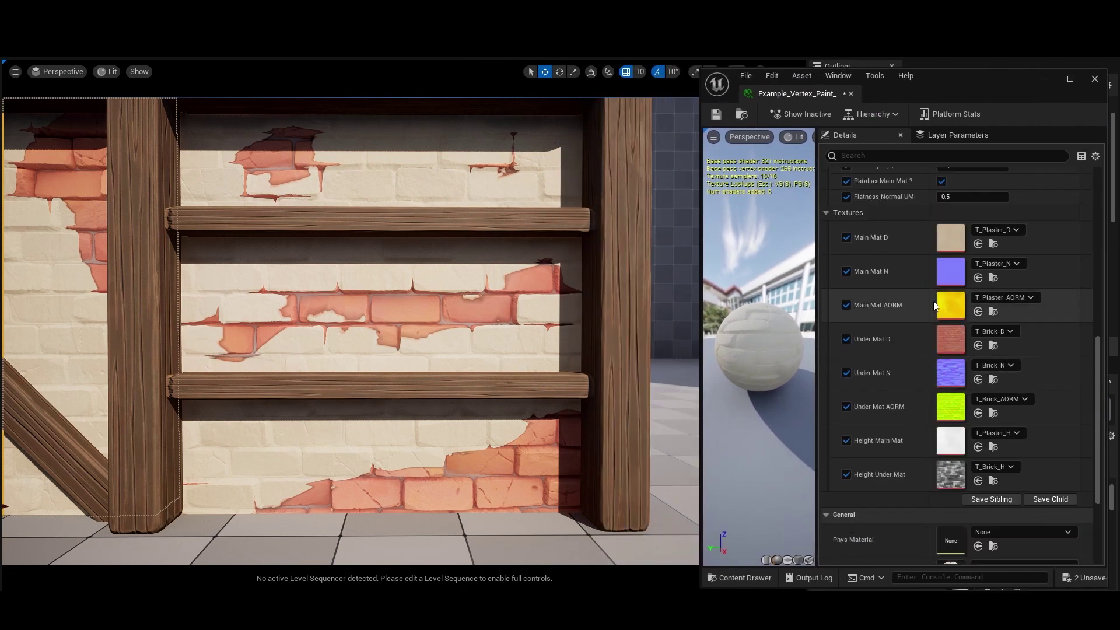
scroll(936, 307, up, 3)
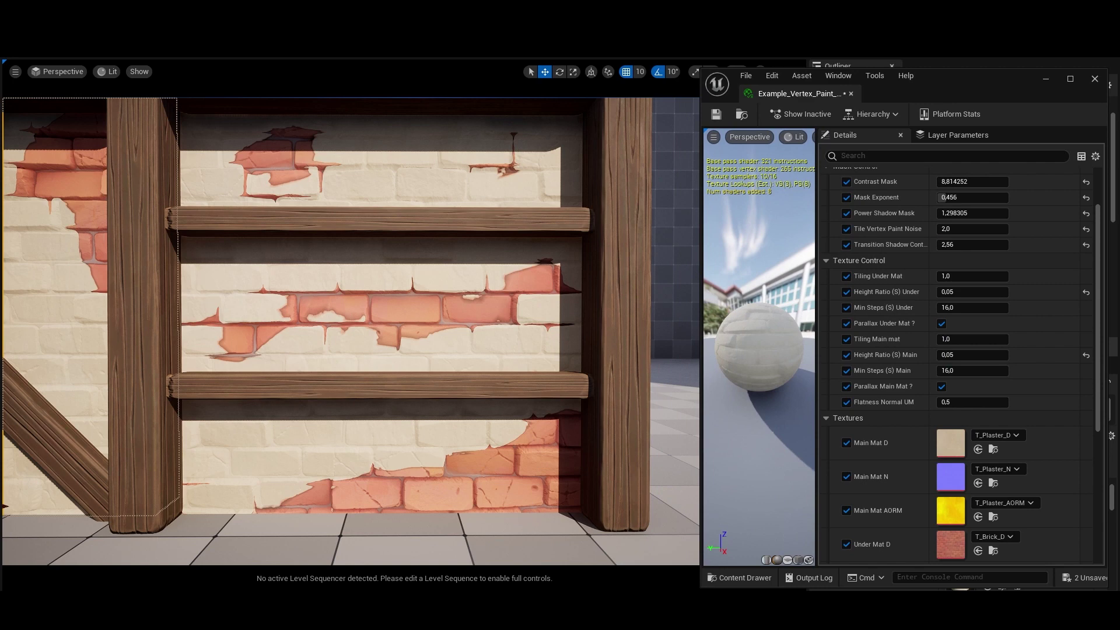
click(470, 297)
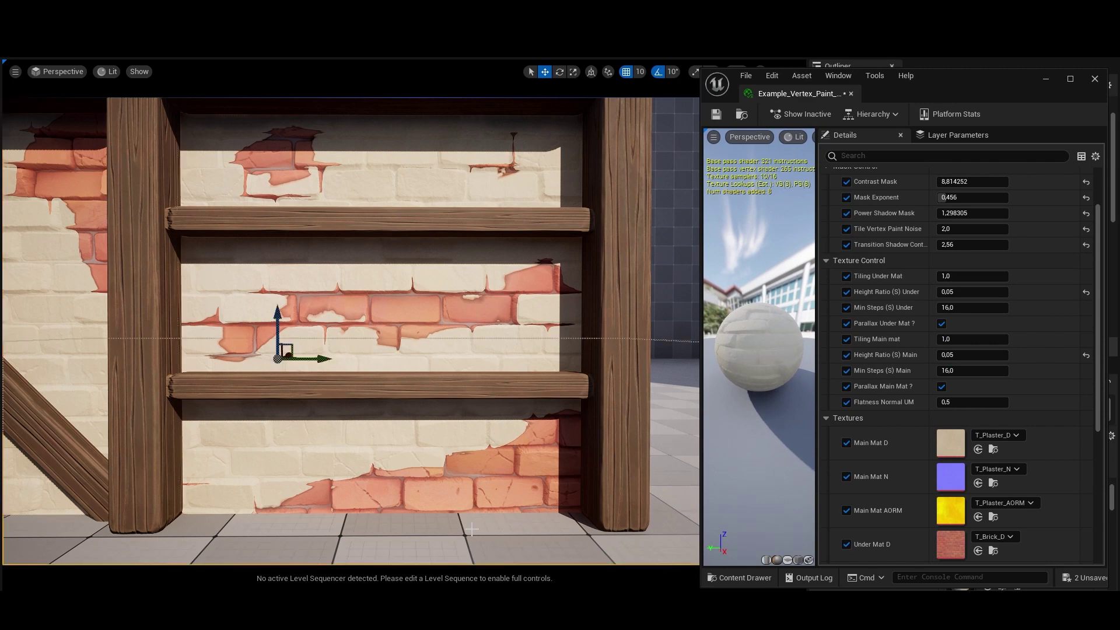
key(Escape)
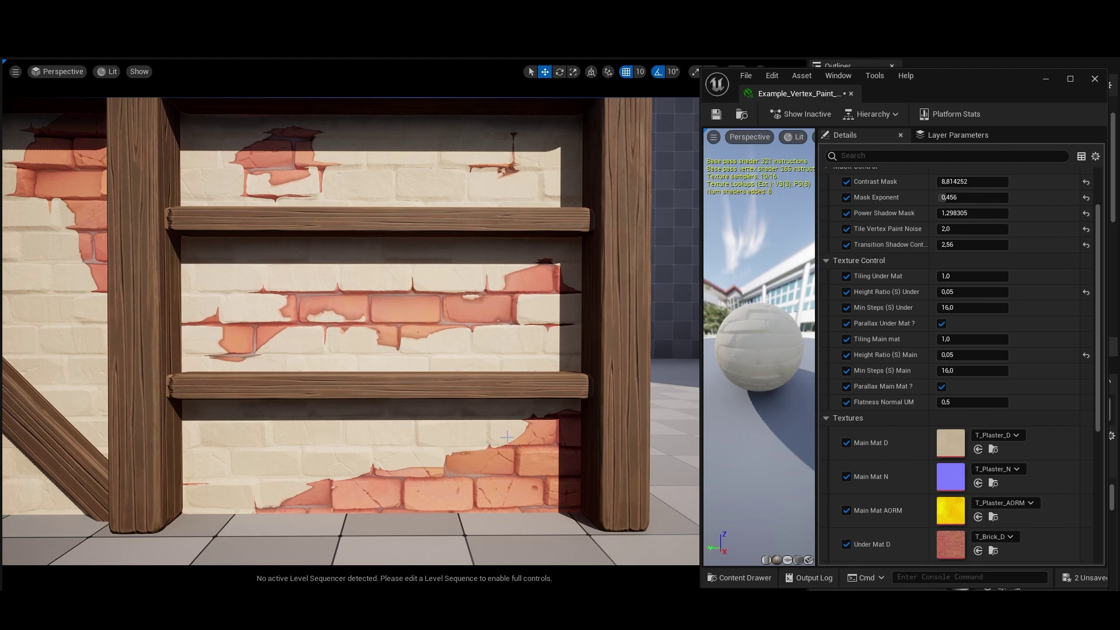
key(a)
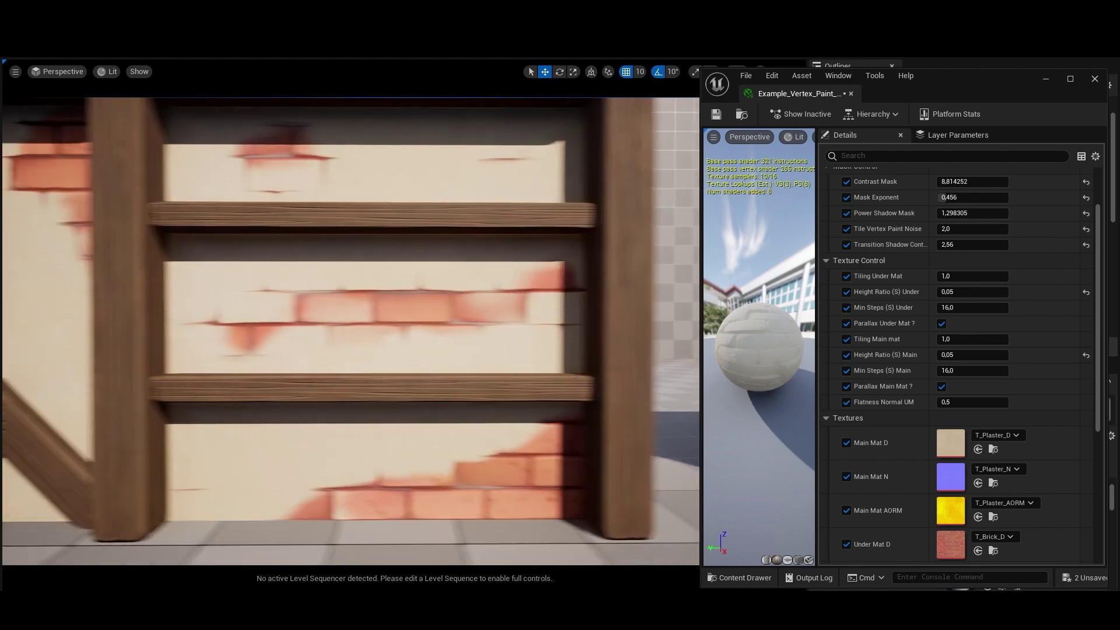